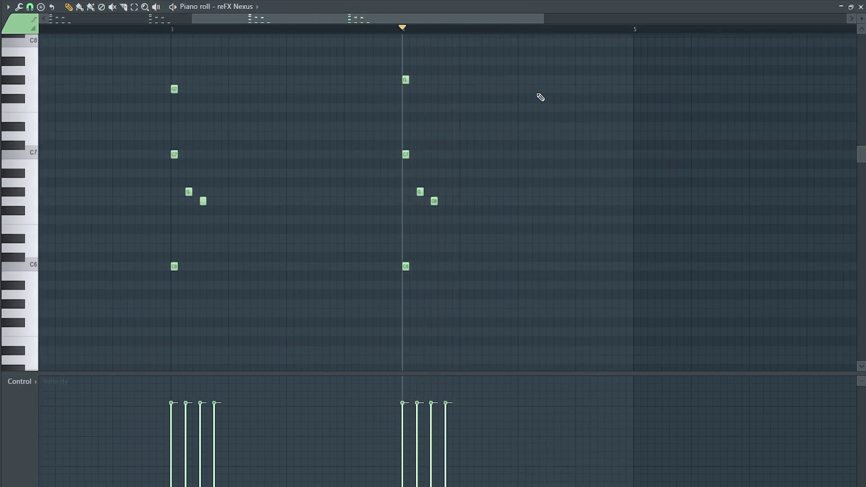
# Duplicate the complete four-bar Nexus melody directly after itself to fill eight bars.
pyautogui.scroll(-2, 471, 23)
pyautogui.moveTo(431, 85); pyautogui.dragTo(576, 58)
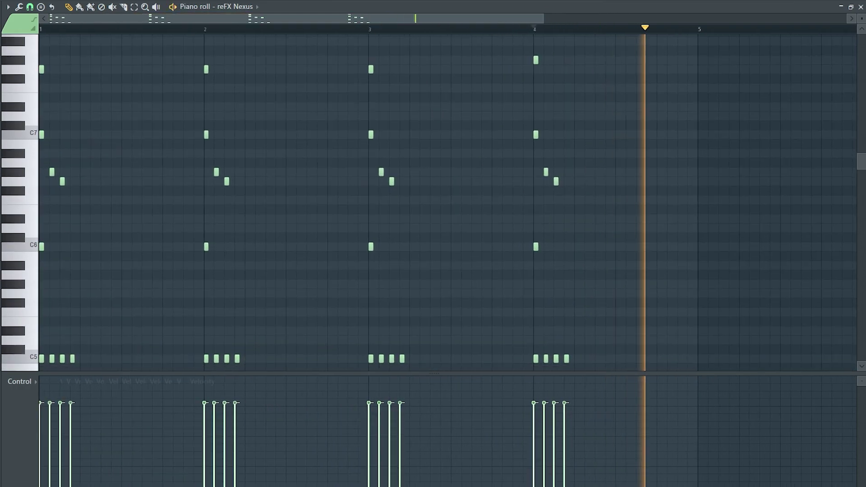
pyautogui.scroll(-3, 361, 19)
pyautogui.hotkey('ctrl', 'a')
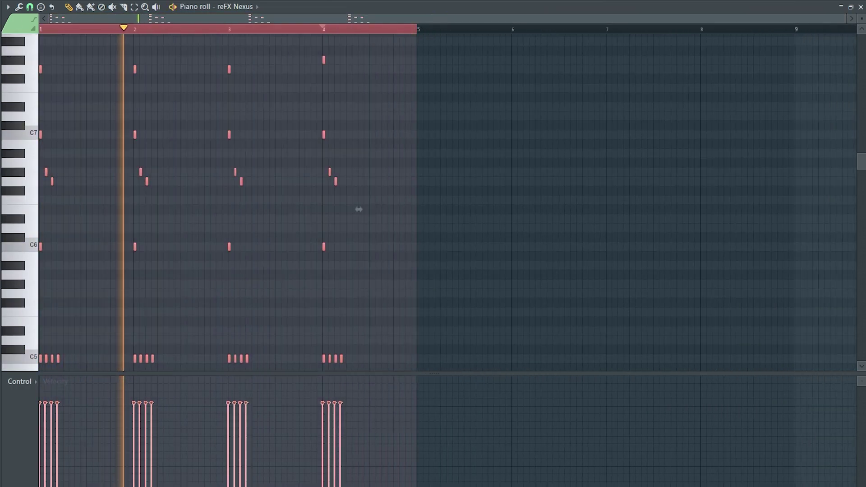
pyautogui.hotkey('ctrl', 'b')
pyautogui.scroll(-2, 485, 209)
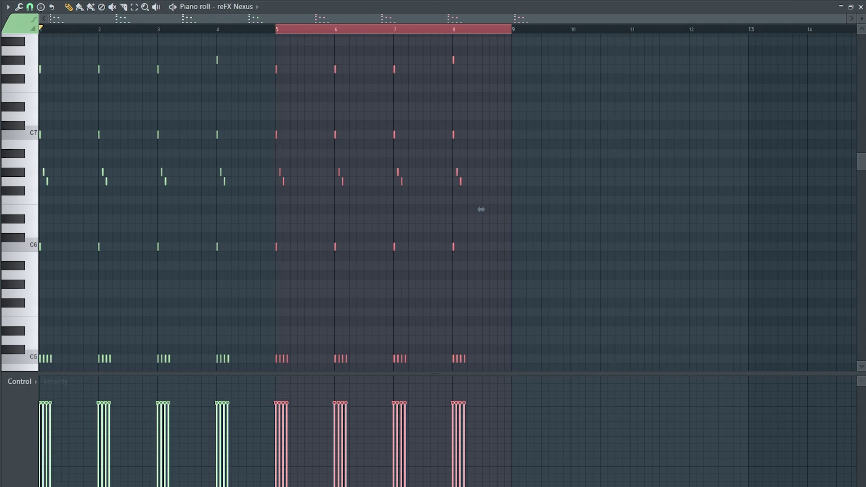
# Check the mixer's master track during playback and return to the melody in the piano roll.
pyautogui.press('F9')
pyautogui.click(42, 45)
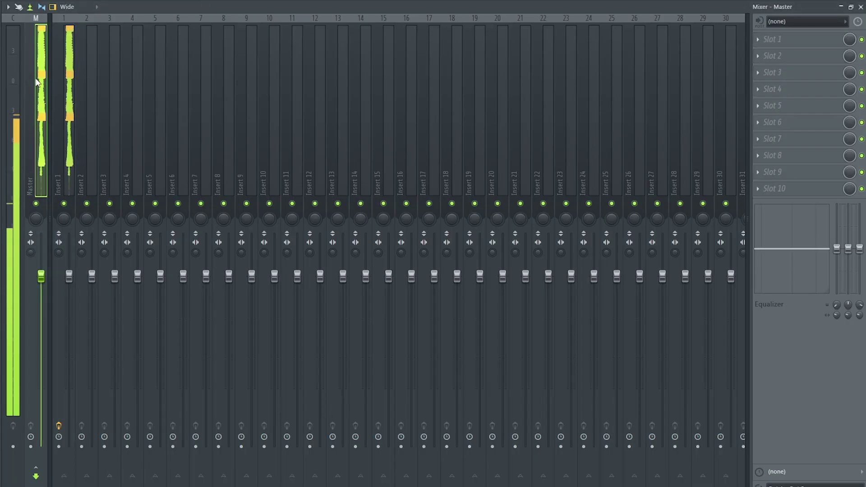
pyautogui.press('F9')
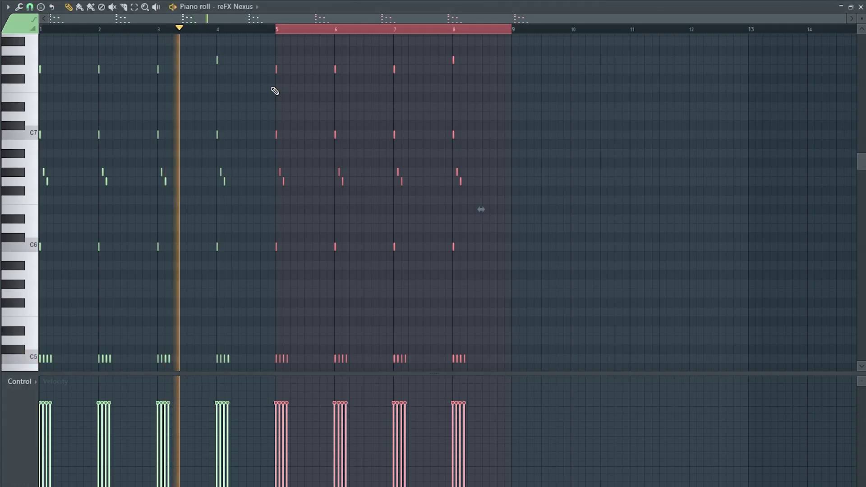
pyautogui.scroll(-2, 255, 60)
pyautogui.scroll(2, 353, 89)
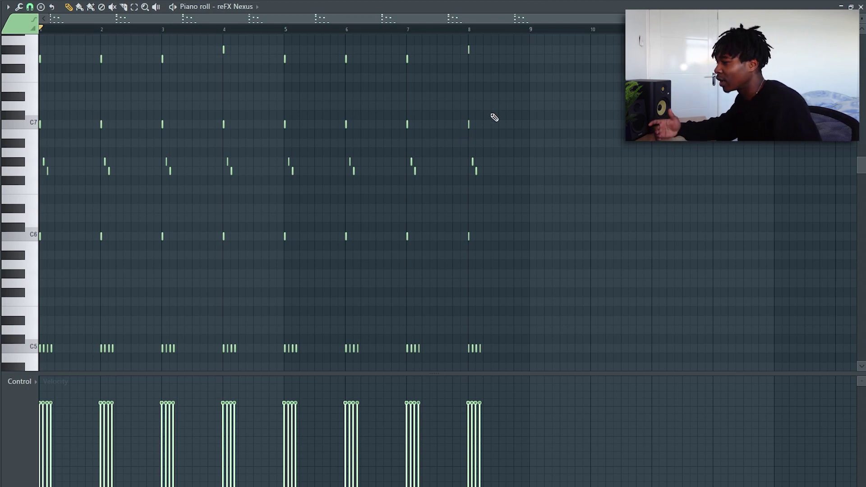
# Set the piano roll snap to Line and duplicate the eight-bar melody to fill 16 bars.
pyautogui.scroll(2, 195, 18)
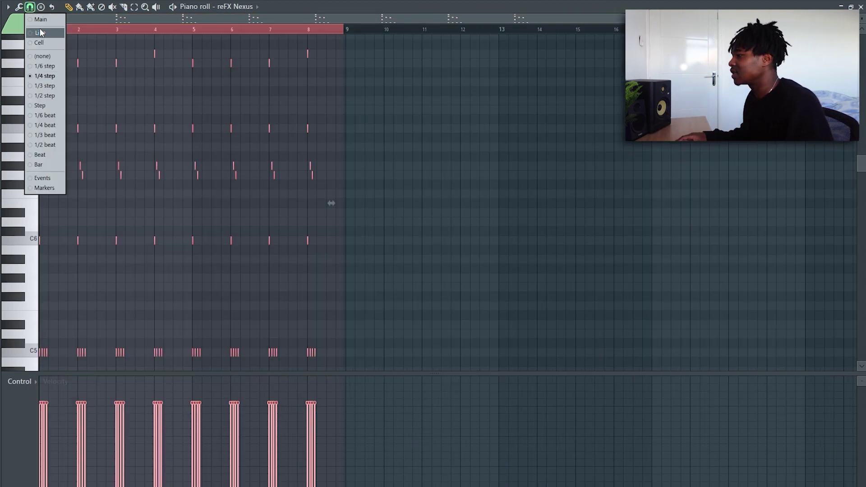
pyautogui.click(39, 32)
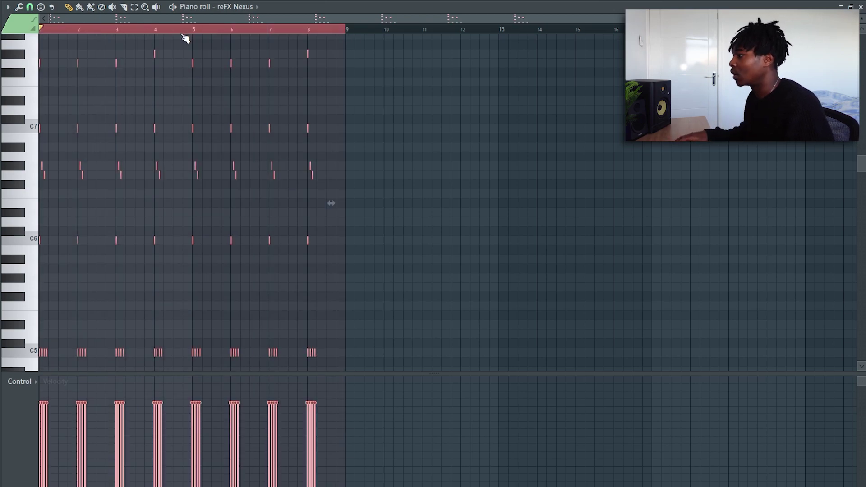
pyautogui.hotkey('ctrl', 'b')
pyautogui.hotkey('ctrl', 'd')
pyautogui.scroll(-2, 293, 38)
pyautogui.scroll(2, 497, 142)
pyautogui.scroll(-3, 496, 141)
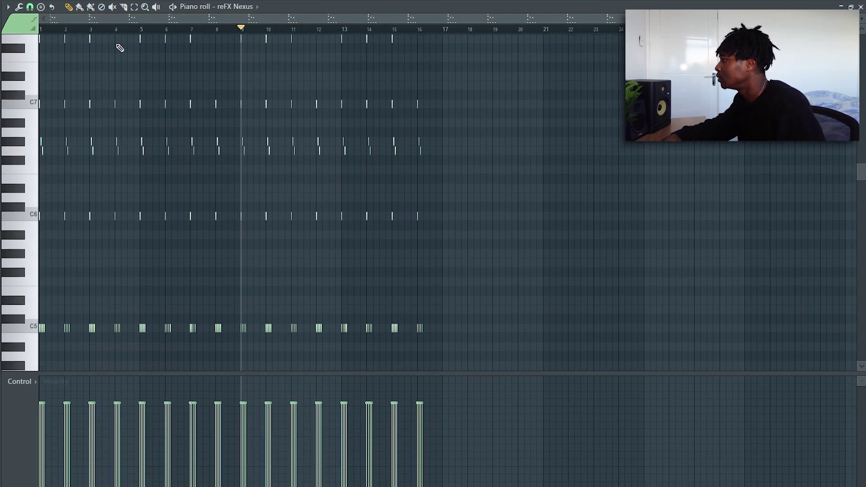
# Play the melody and add short closing notes: G#7 half a beat into bar 8 and D8 half a beat into bar 16.
pyautogui.press('space')
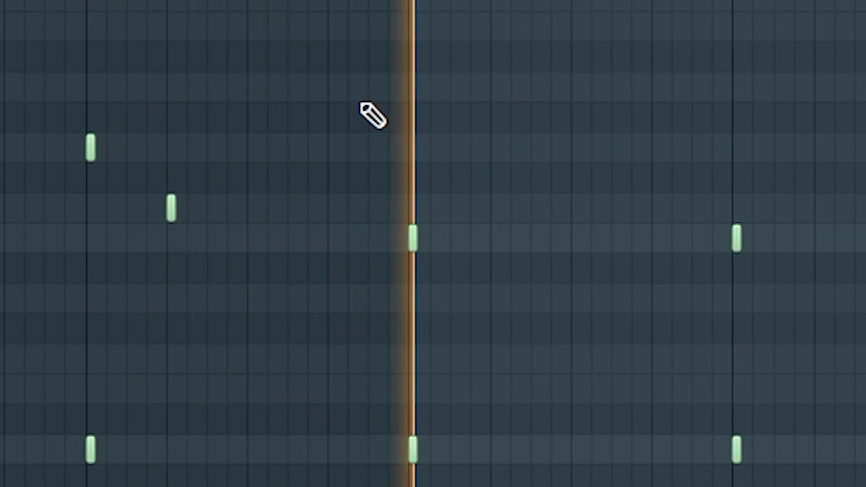
pyautogui.press('space')
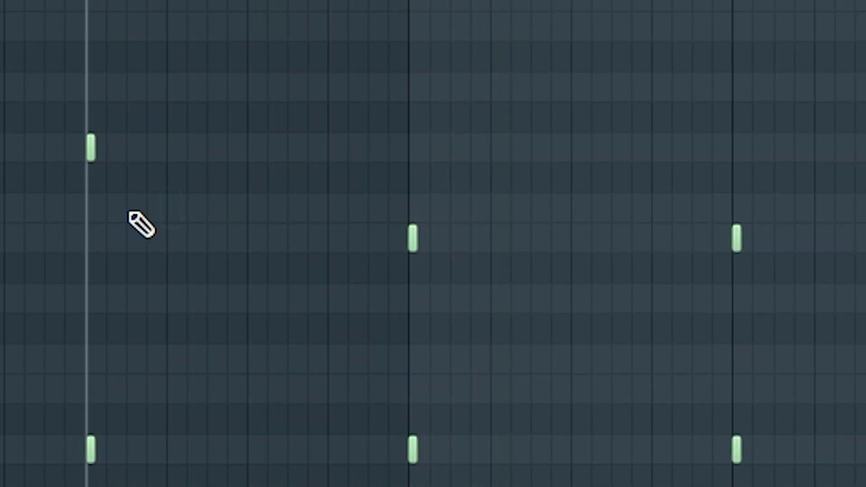
pyautogui.click(130, 208)
pyautogui.press('space')
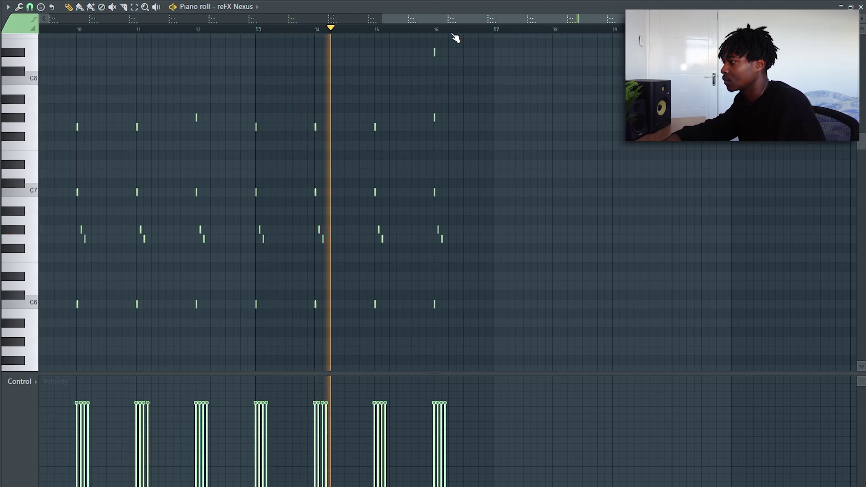
pyautogui.scroll(3, 456, 38)
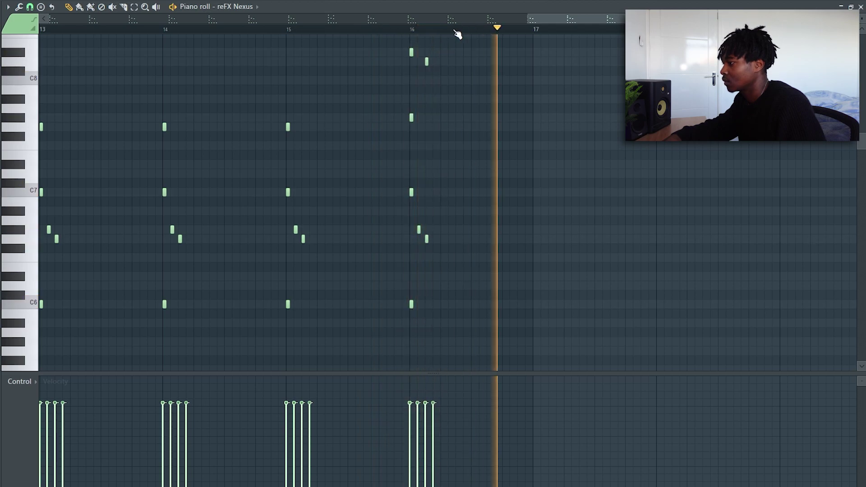
pyautogui.scroll(-5, 455, 34)
pyautogui.scroll(-2, 406, 113)
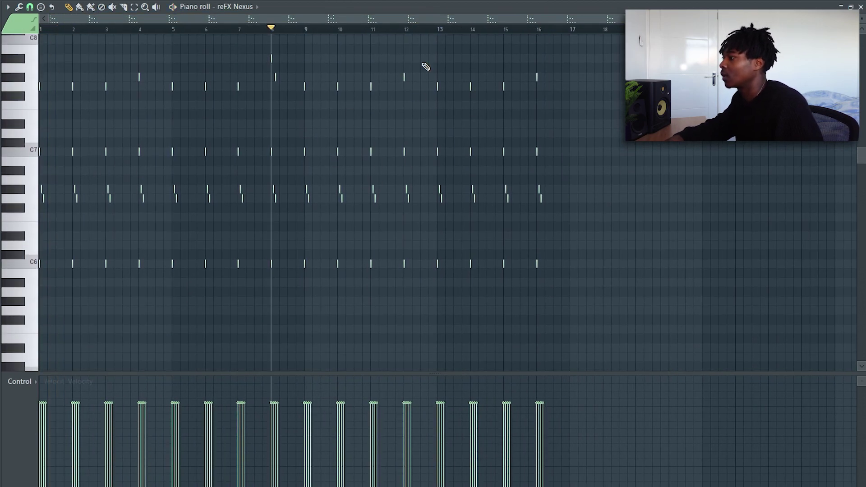
pyautogui.scroll(-2, 406, 113)
# Open the channel rack and add a Kontakt instrument channel.
pyautogui.press('F6')
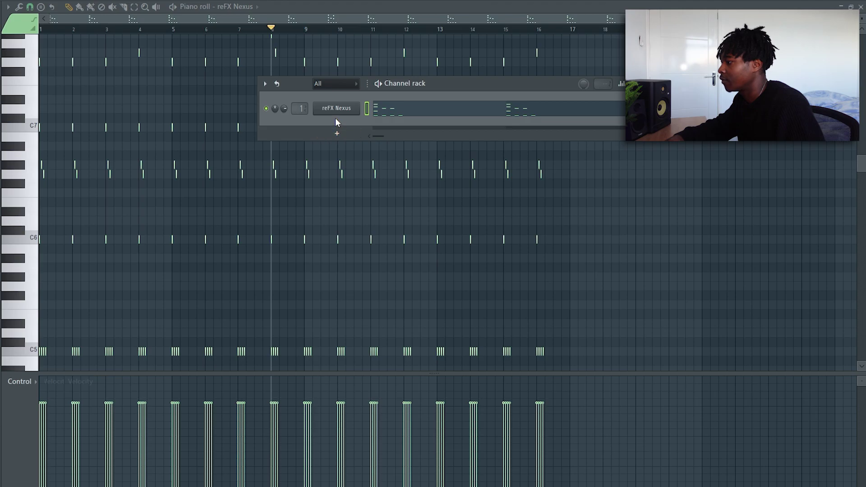
pyautogui.click(337, 133)
pyautogui.click(432, 195)
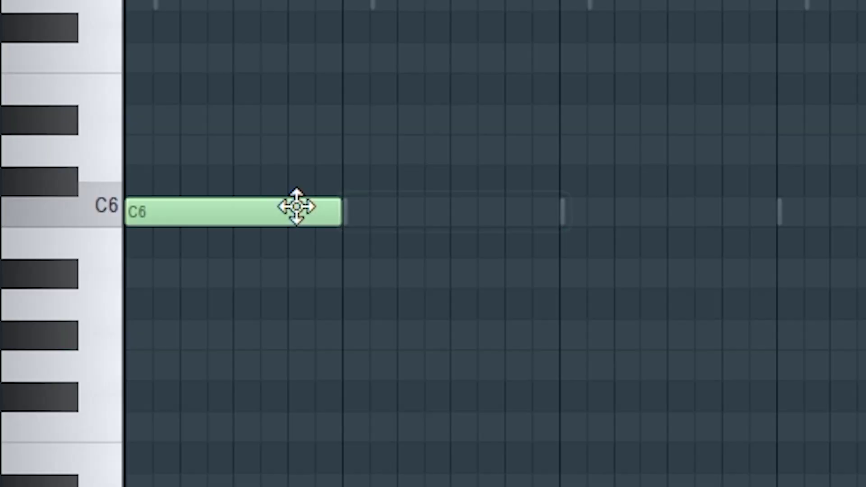
# Place consecutive one-bar C6 notes from bar 1 in the Kontakt channel during playback.
pyautogui.press('space')
pyautogui.moveTo(435, 212)
pyautogui.mouseDown()
pyautogui.moveTo(361, 217)
pyautogui.moveTo(375, 206)
pyautogui.mouseUp()
pyautogui.moveTo(615, 215); pyautogui.dragTo(585, 214)
pyautogui.click(603, 214)
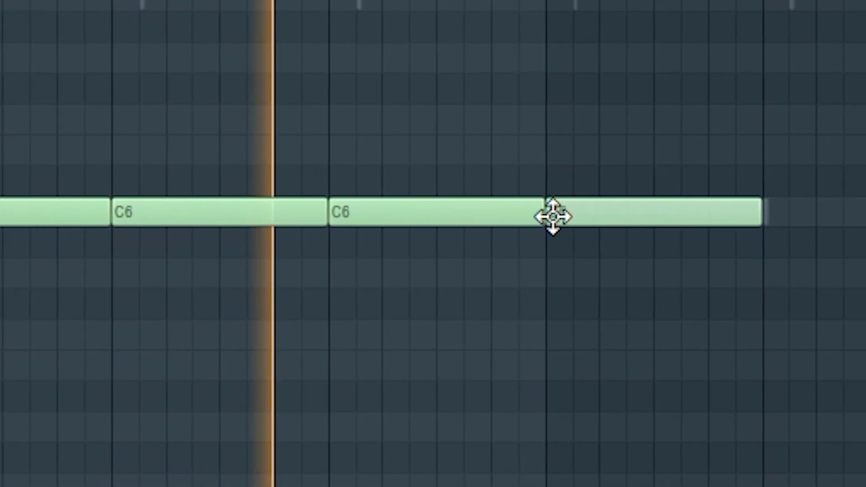
pyautogui.click(616, 212)
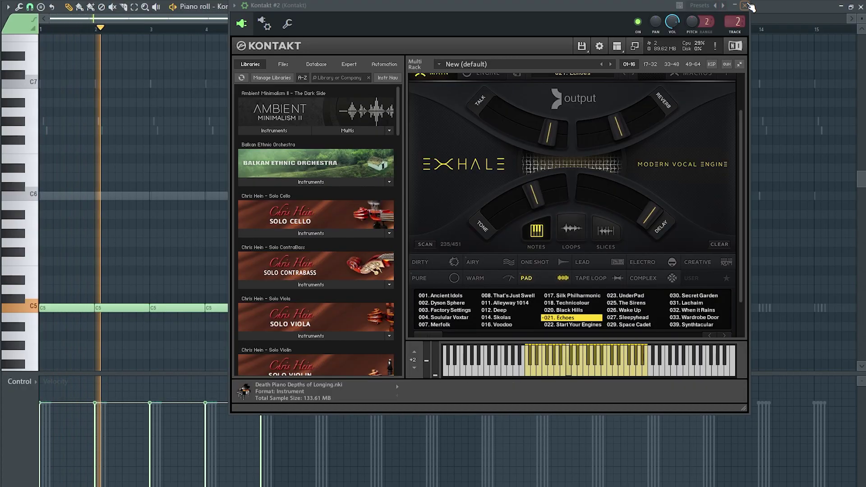
# Close the Kontakt #2 instrument window and turn all channels back on for playback.
pyautogui.click(746, 5)
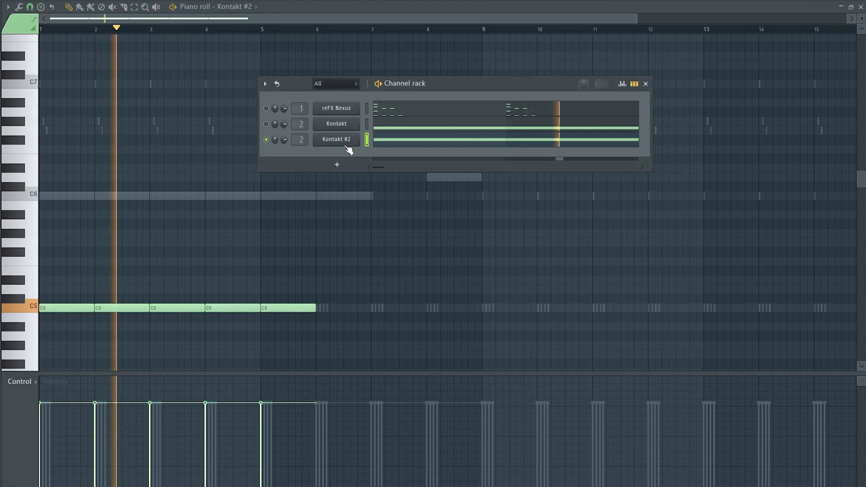
pyautogui.rightClick(266, 139)
pyautogui.click(280, 144)
pyautogui.press('space')
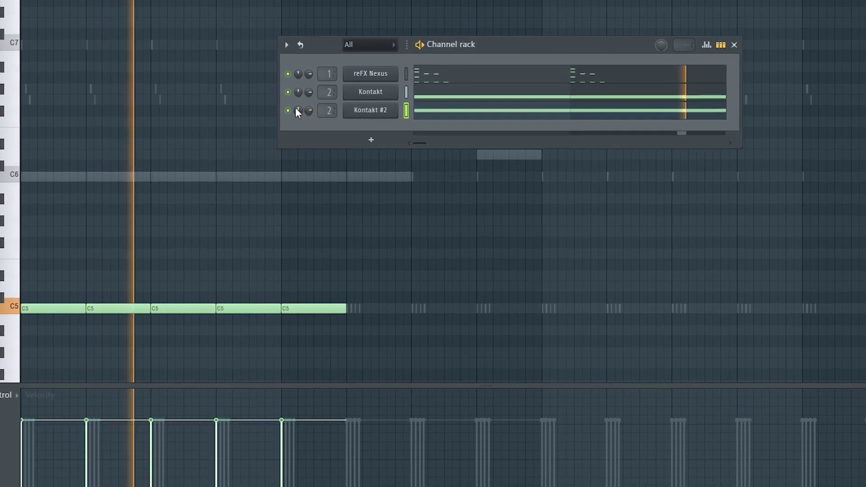
# End the sustained lines with D# in bar 7 and D in bar 8 on both Kontakt channels, and select all notes.
pyautogui.moveTo(331, 312)
pyautogui.mouseDown()
pyautogui.moveTo(467, 311)
pyautogui.moveTo(474, 265)
pyautogui.mouseUp()
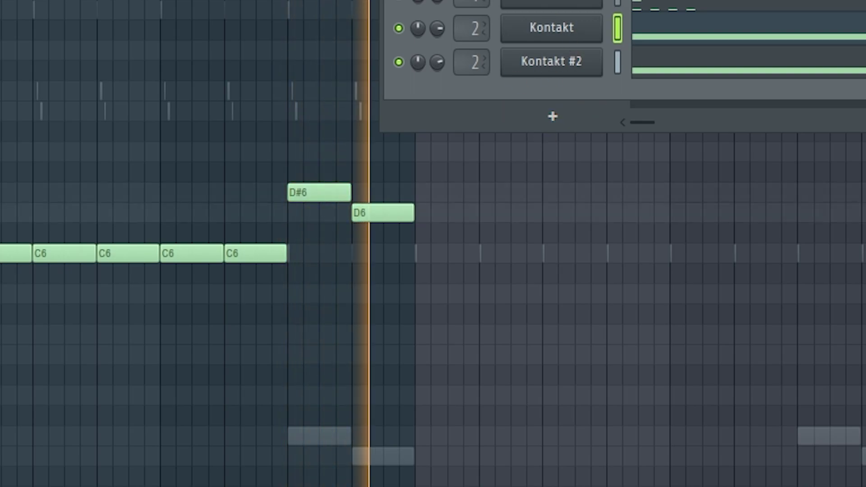
pyautogui.hotkey('ctrl', 'a')
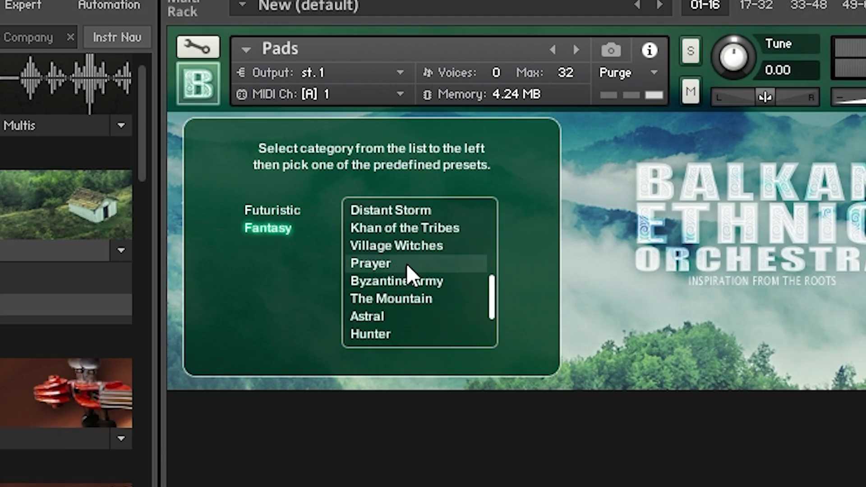
# Load a Fantasy preset in the Balkan Ethnic Orchestra Pads instrument.
pyautogui.moveTo(492, 295); pyautogui.dragTo(504, 275)
pyautogui.click(380, 299)
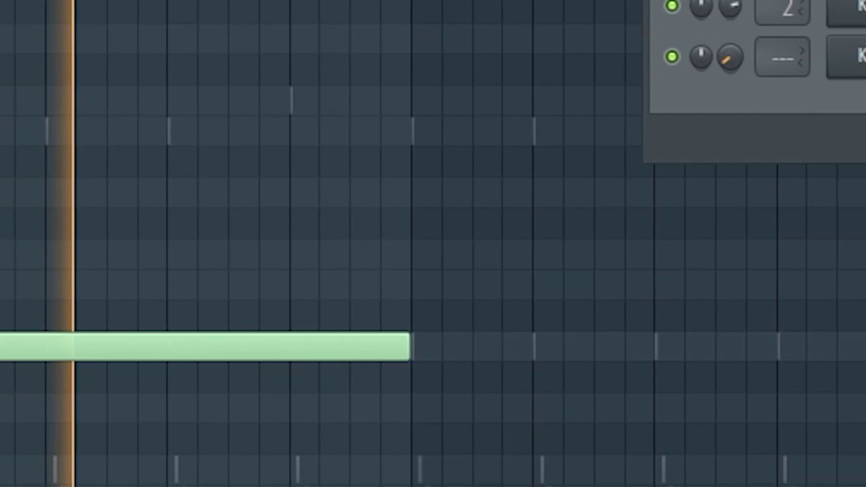
# Continue the Kontakt #3 pad line with another long note directly after the existing one.
pyautogui.scroll(-2, 519, 6)
pyautogui.scroll(1, 519, 7)
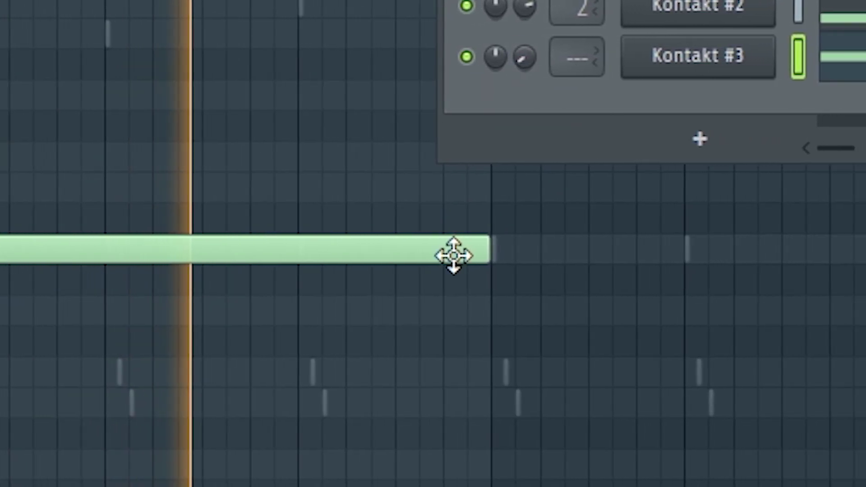
pyautogui.click(523, 249)
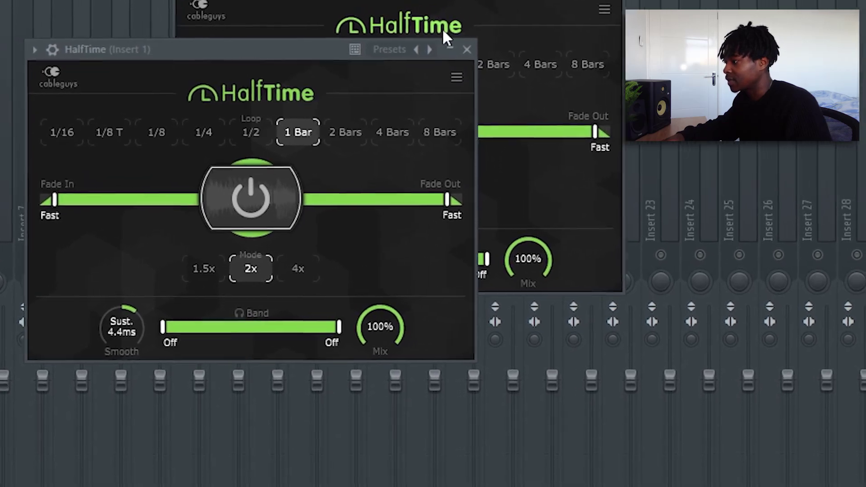
# Close HalfTime and audition Pro-Q 3 low cuts at 220.85 Hz on Insert 1 and 312.65 Hz on Kontakt, continuing to Kontakt #2's effects.
pyautogui.click(467, 49)
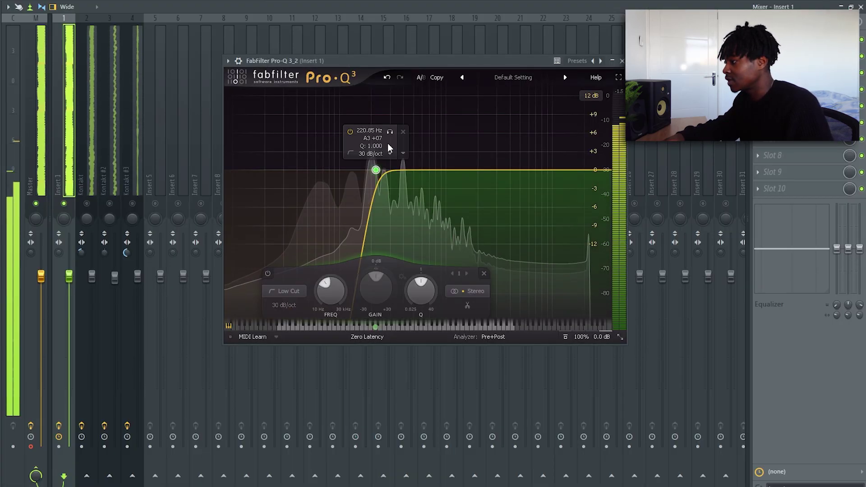
pyautogui.click(389, 132)
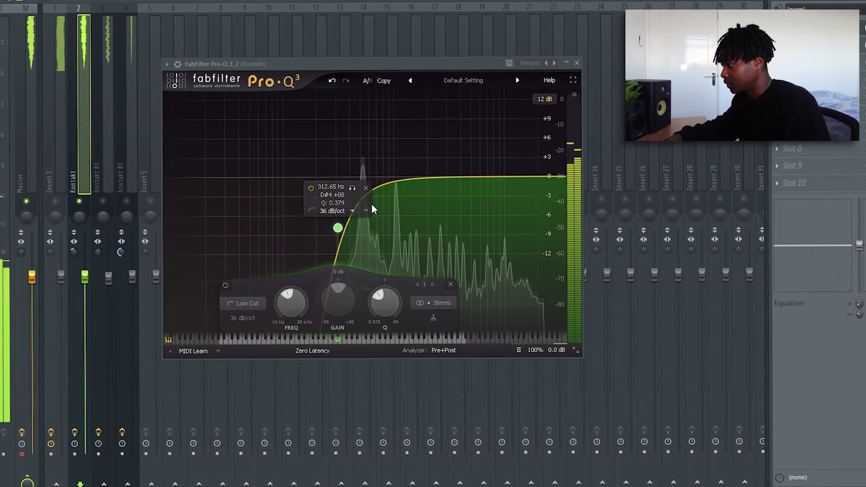
pyautogui.click(353, 187)
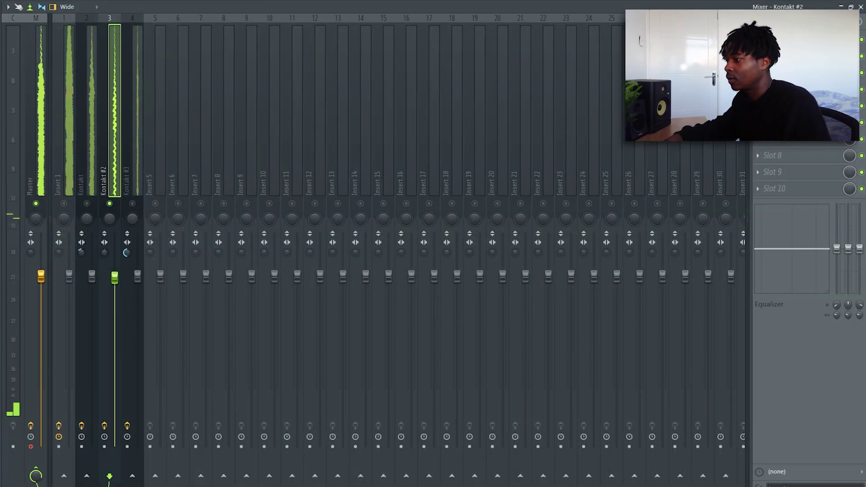
pyautogui.click(785, 73)
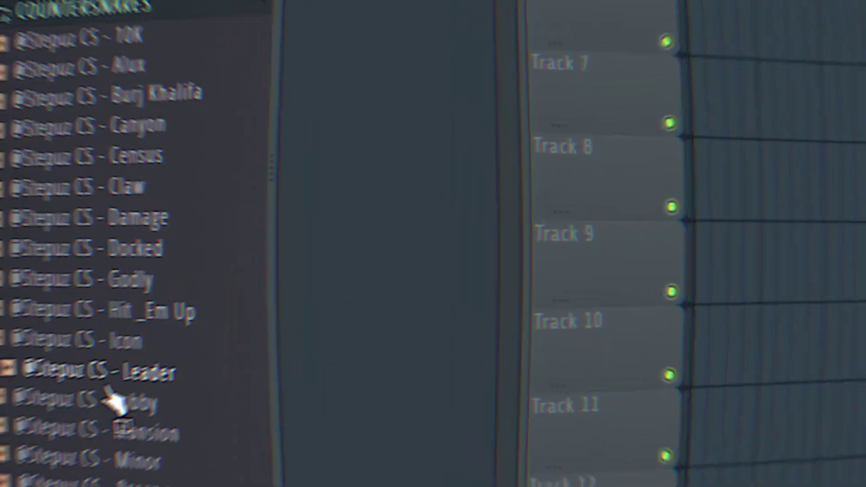
pyautogui.moveTo(107, 387); pyautogui.dragTo(156, 428)
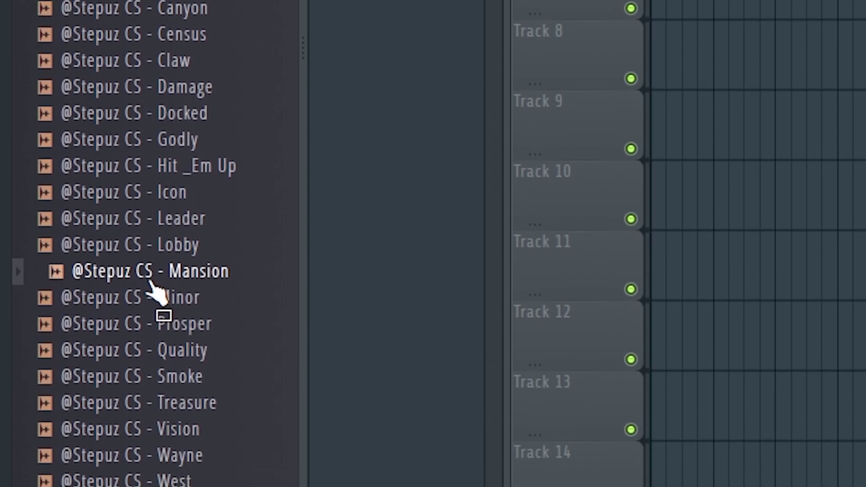
pyautogui.moveTo(151, 282); pyautogui.dragTo(372, 230)
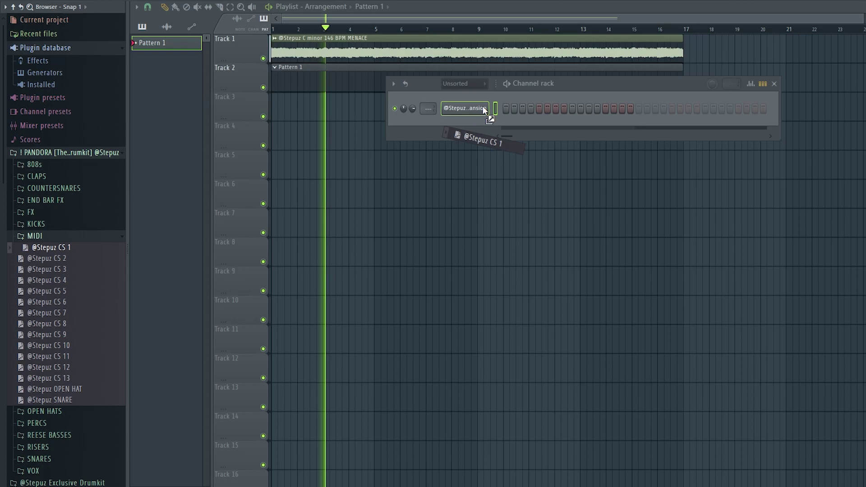
pyautogui.click(522, 109)
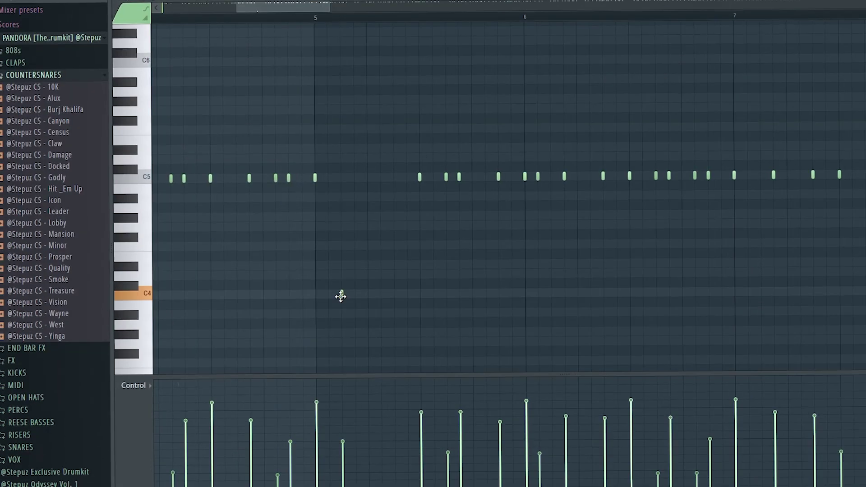
# Arrange three short countersnare notes on C4 just after the start of bar 5 and deselect them.
pyautogui.moveTo(443, 299); pyautogui.dragTo(331, 307)
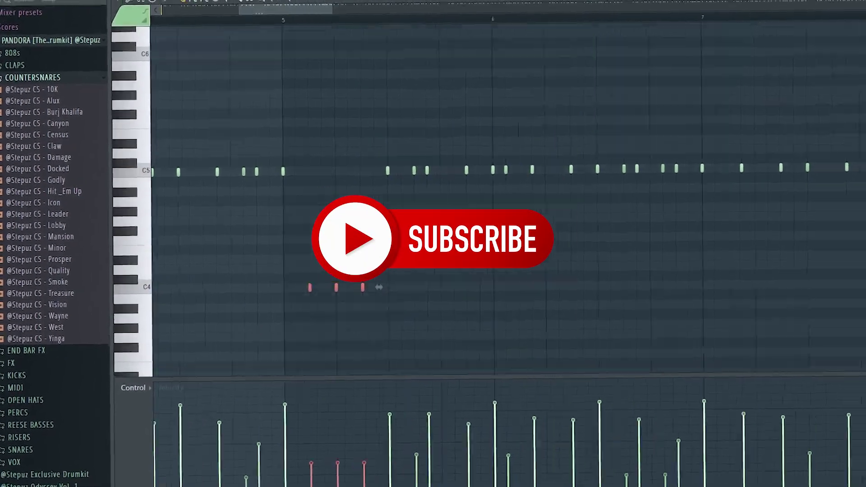
pyautogui.moveTo(332, 11); pyautogui.dragTo(419, 11)
pyautogui.keyDown('ctrl'); pyautogui.click(561, 112); pyautogui.keyUp('ctrl')
pyautogui.scroll(-1, 536, 25)
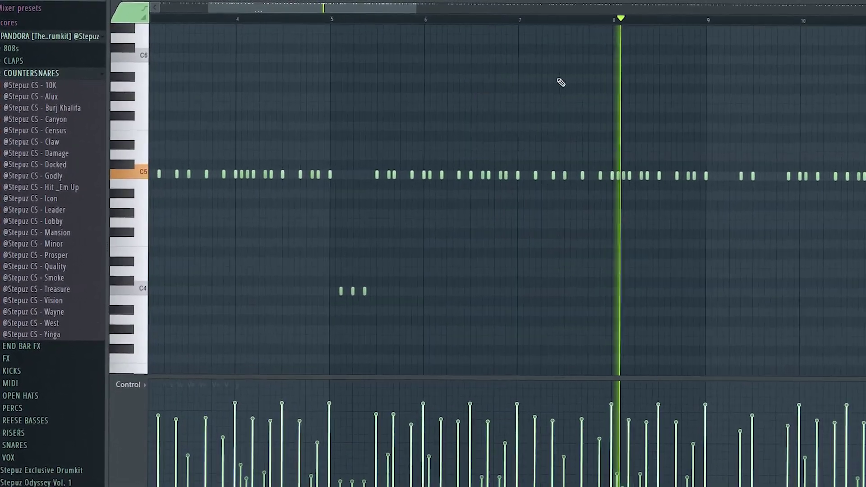
pyautogui.scroll(-2, 561, 81)
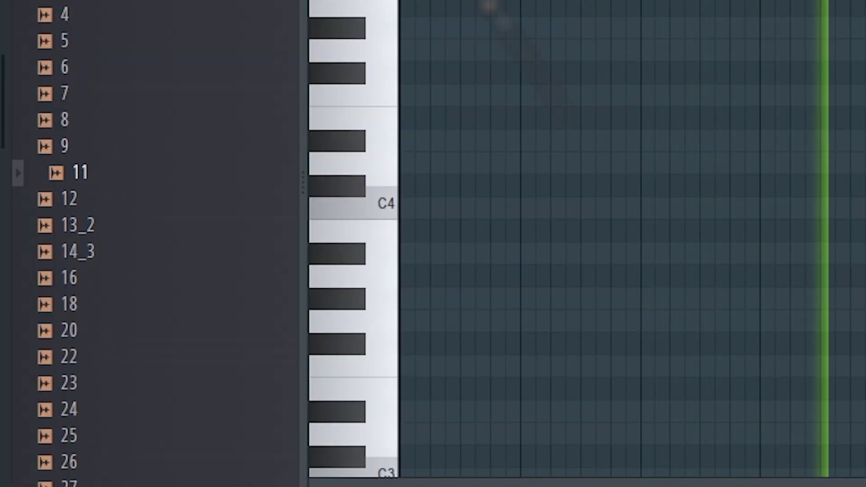
pyautogui.moveTo(489, 4); pyautogui.dragTo(361, 268)
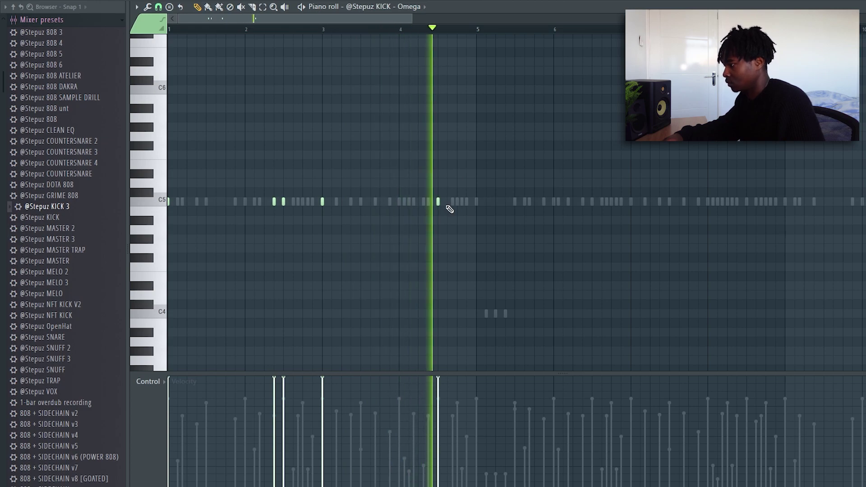
pyautogui.moveTo(529, 181); pyautogui.dragTo(423, 190)
pyautogui.click(487, 210)
pyautogui.click(525, 210)
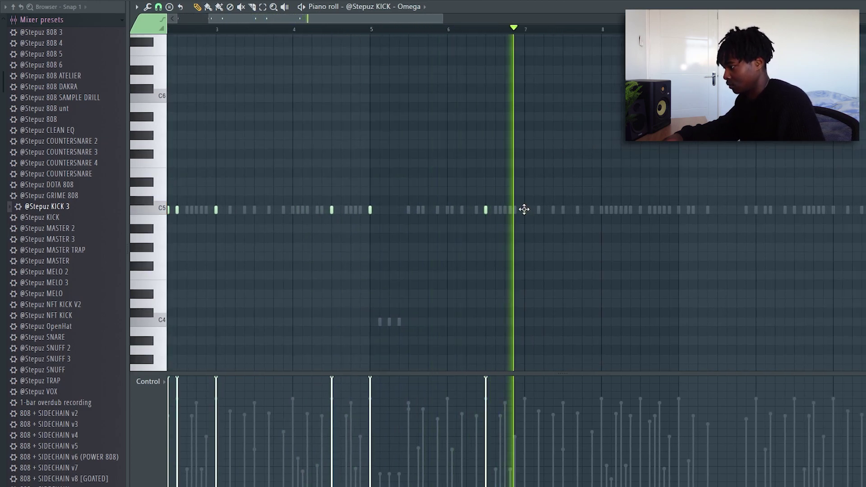
pyautogui.moveTo(387, 20); pyautogui.dragTo(343, 21)
pyautogui.scroll(-1, 504, 126)
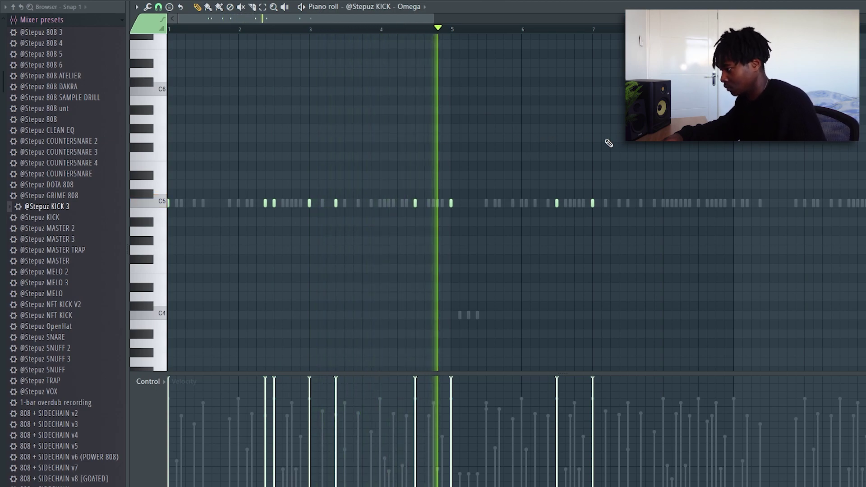
pyautogui.moveTo(608, 139); pyautogui.dragTo(557, 134)
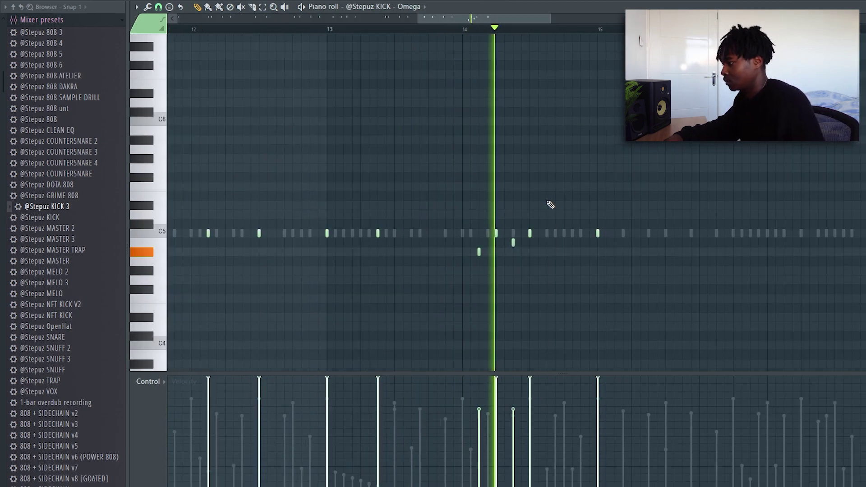
pyautogui.moveTo(645, 188); pyautogui.dragTo(479, 203)
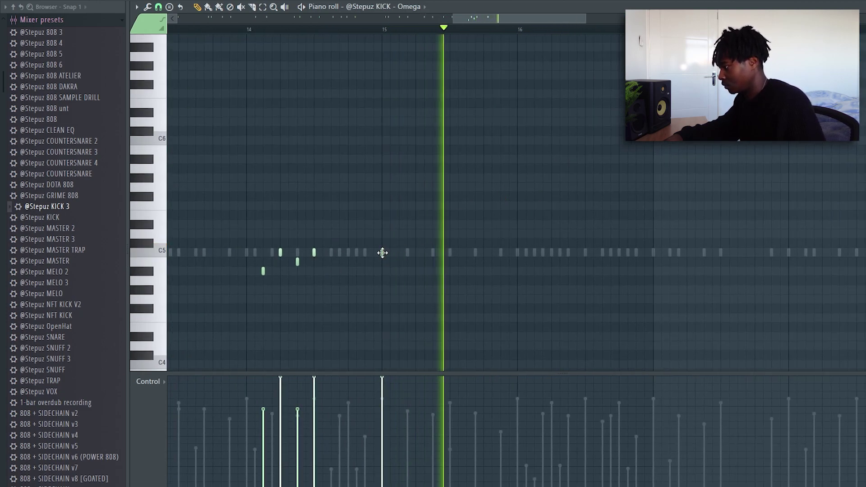
pyautogui.click(433, 252)
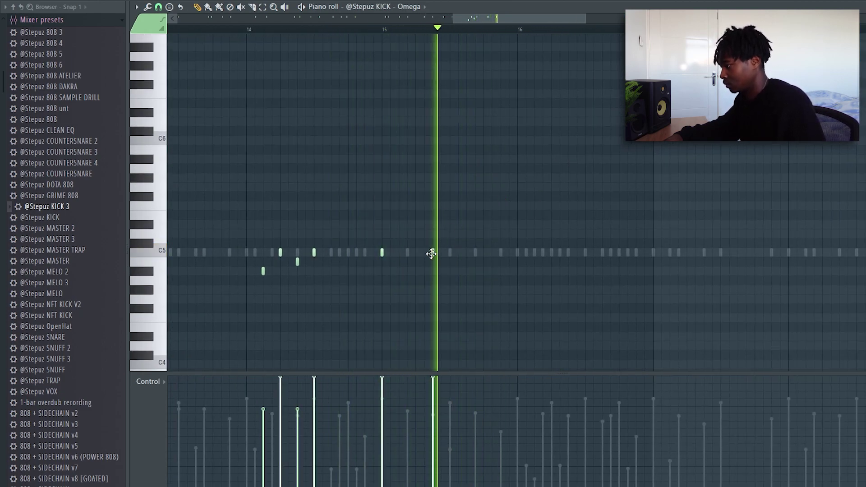
pyautogui.click(484, 252)
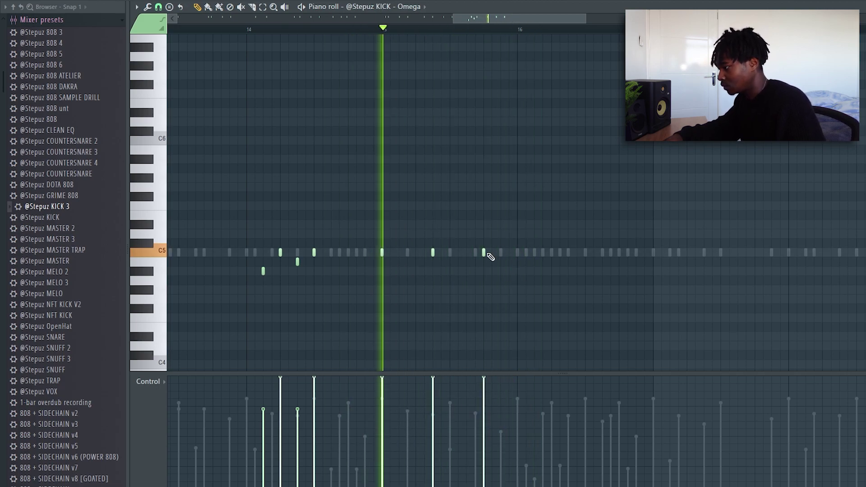
pyautogui.click(518, 252)
pyautogui.click(569, 252)
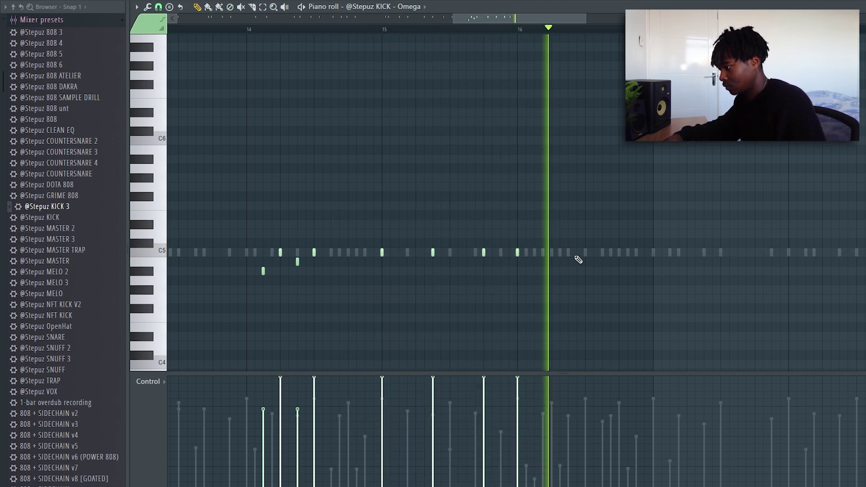
pyautogui.click(585, 252)
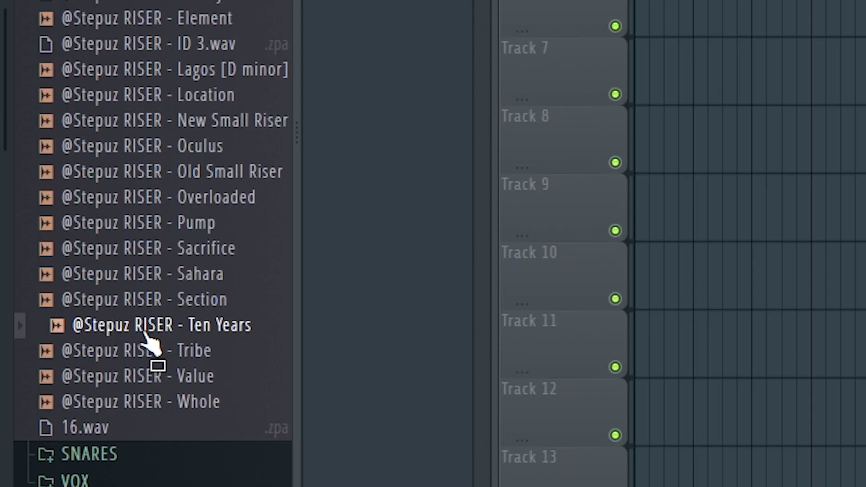
pyautogui.moveTo(174, 344); pyautogui.dragTo(510, 180)
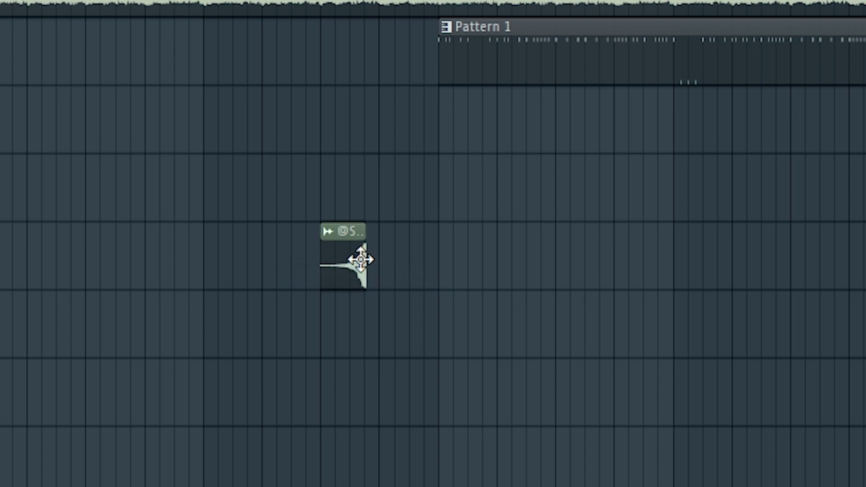
pyautogui.scroll(8, 438, 265)
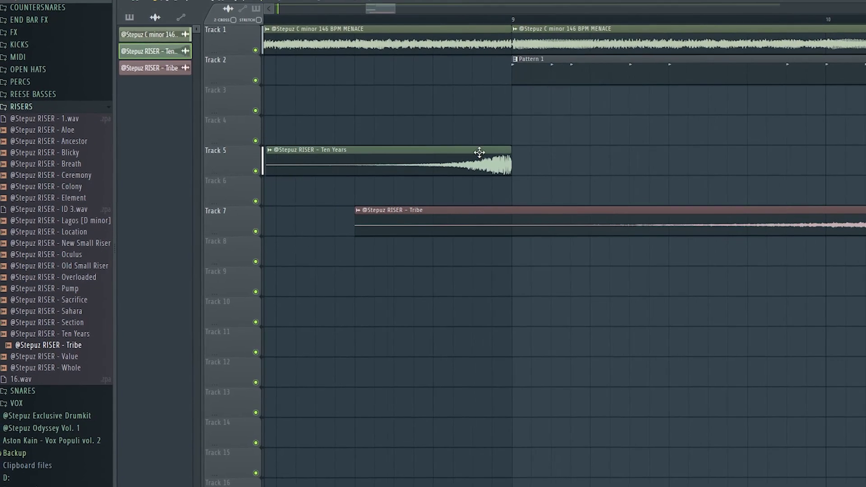
pyautogui.scroll(-1, 480, 151)
pyautogui.scroll(-8, 507, 181)
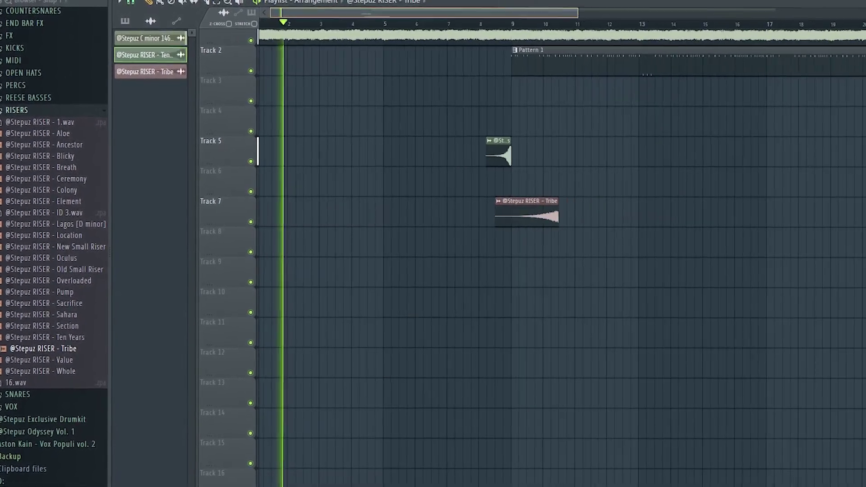
pyautogui.moveTo(553, 219); pyautogui.dragTo(503, 190)
pyautogui.scroll(5, 533, 190)
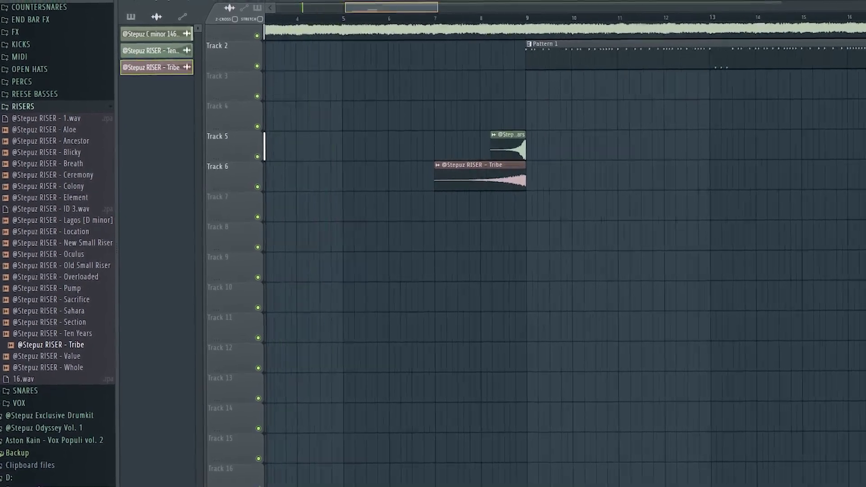
pyautogui.scroll(-4, 503, 174)
# Adjust the Tribe riser's channel volume and collapse the RISERS folder in the browser.
pyautogui.doubleClick(503, 174)
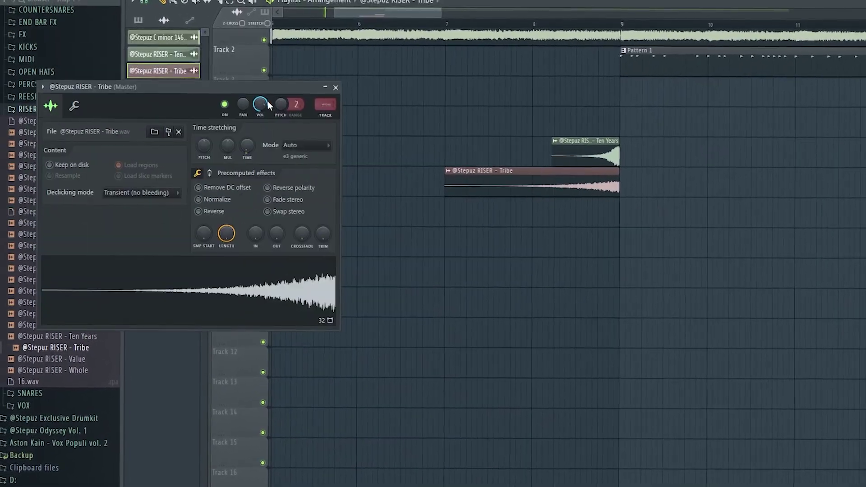
pyautogui.click(322, 83)
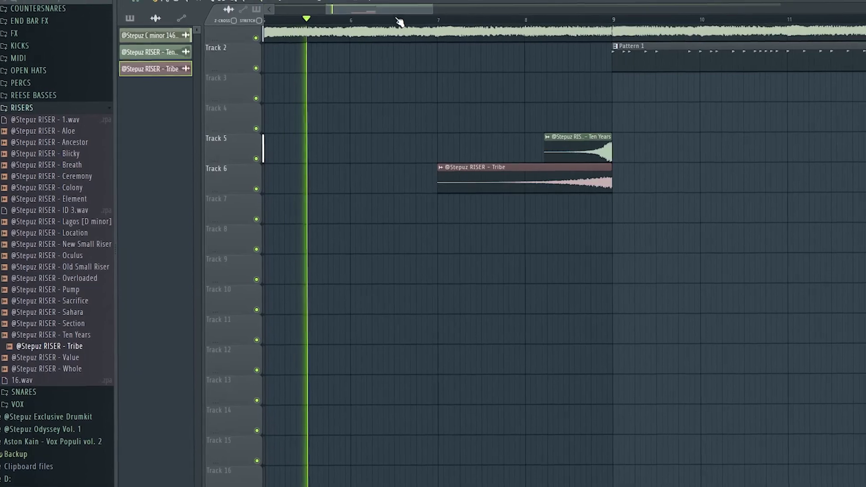
pyautogui.scroll(-3, 434, 96)
pyautogui.scroll(1, 431, 94)
pyautogui.click(64, 112)
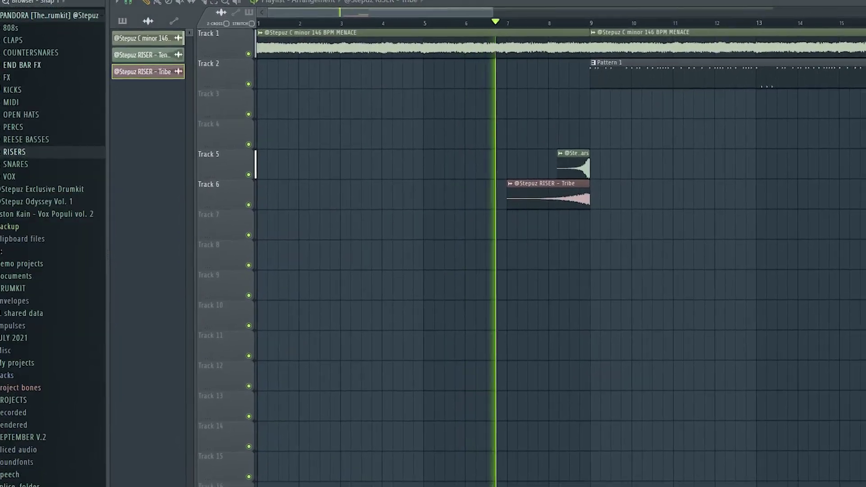
pyautogui.click(14, 104)
# Add sparse short notes on C5 along the hi-hat ghost notes in bars 3, 5, 6 and 8.
pyautogui.hscroll(3, 575, 180)
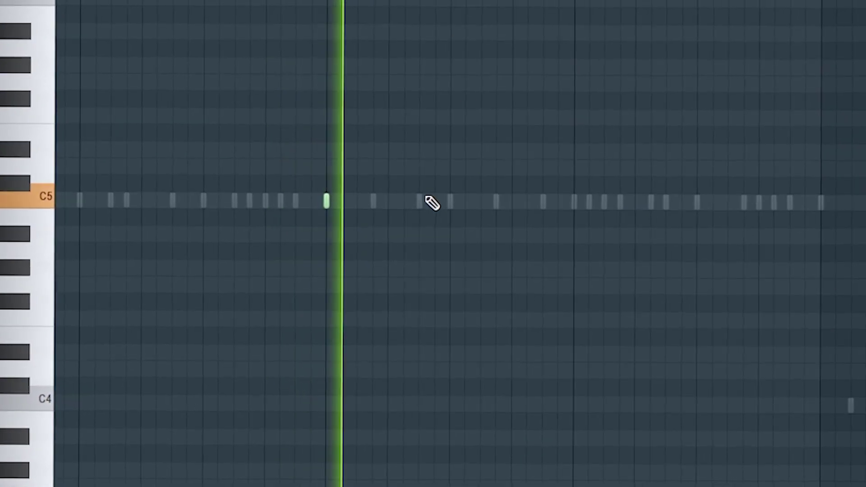
pyautogui.click(474, 207)
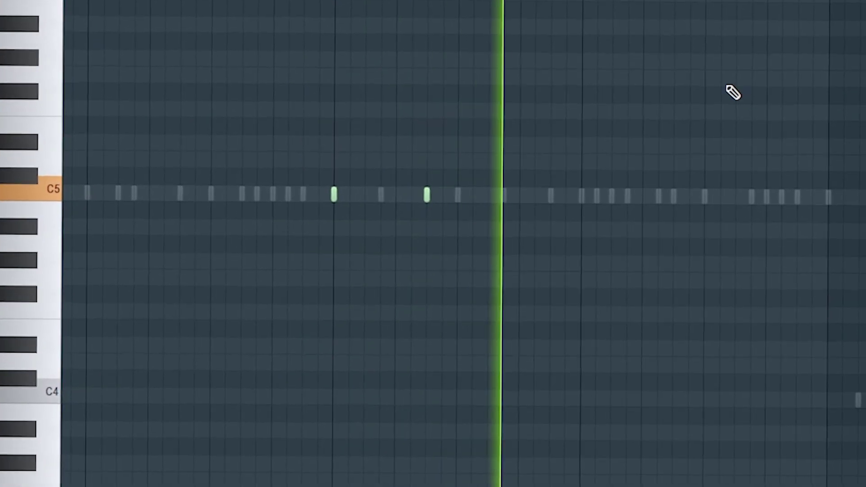
pyautogui.moveTo(858, 103); pyautogui.dragTo(658, 146)
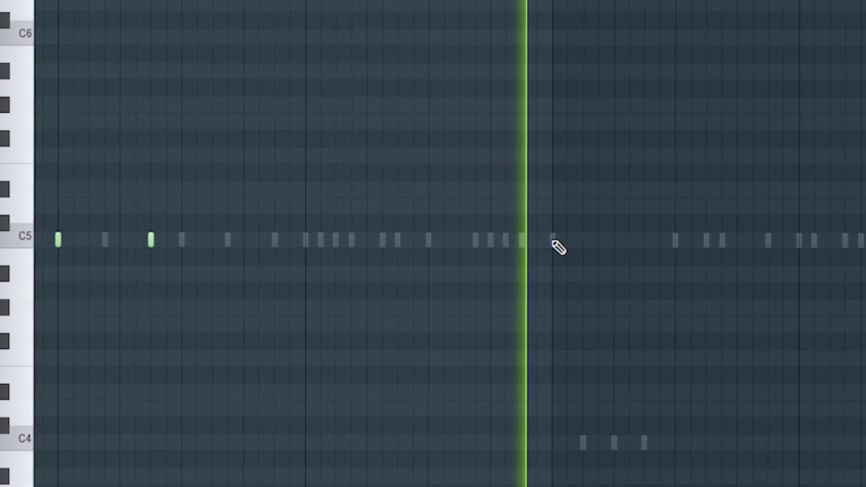
pyautogui.click(586, 234)
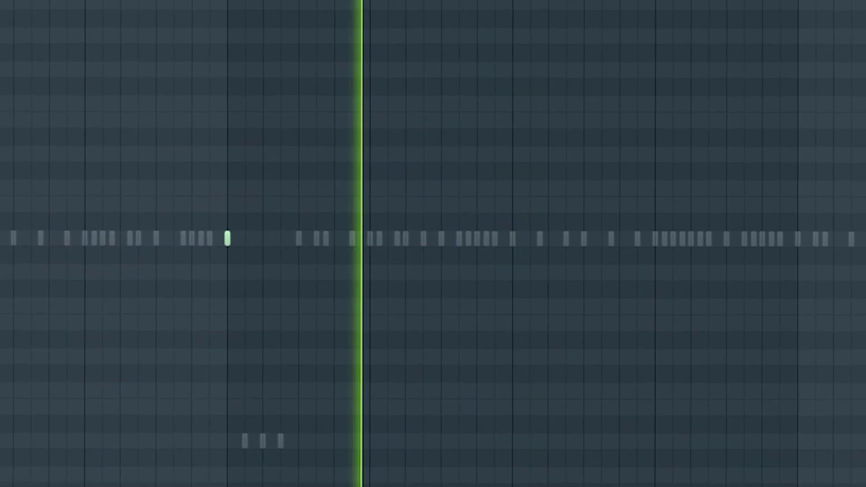
pyautogui.click(205, 235)
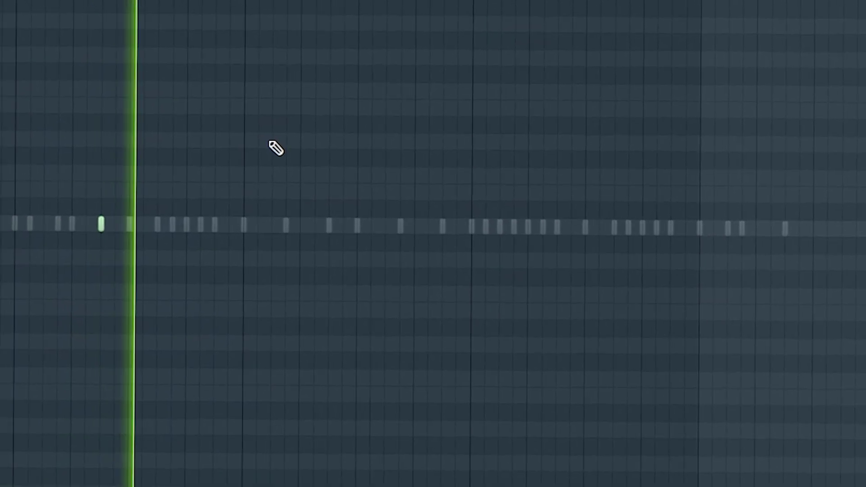
pyautogui.click(472, 227)
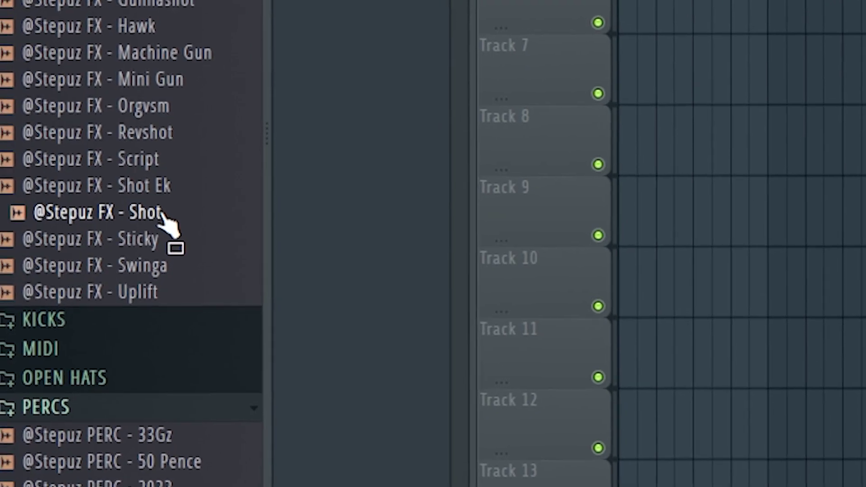
pyautogui.moveTo(165, 221); pyautogui.dragTo(605, 225)
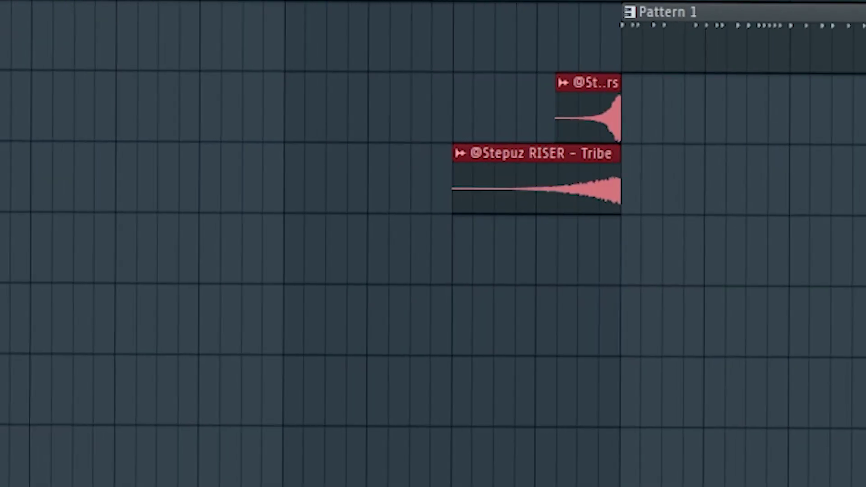
pyautogui.moveTo(857, 251); pyautogui.dragTo(739, 251)
pyautogui.moveTo(793, 316); pyautogui.dragTo(367, 321)
pyautogui.moveTo(0, 313); pyautogui.dragTo(654, 333)
pyautogui.moveTo(848, 327); pyautogui.dragTo(865, 327)
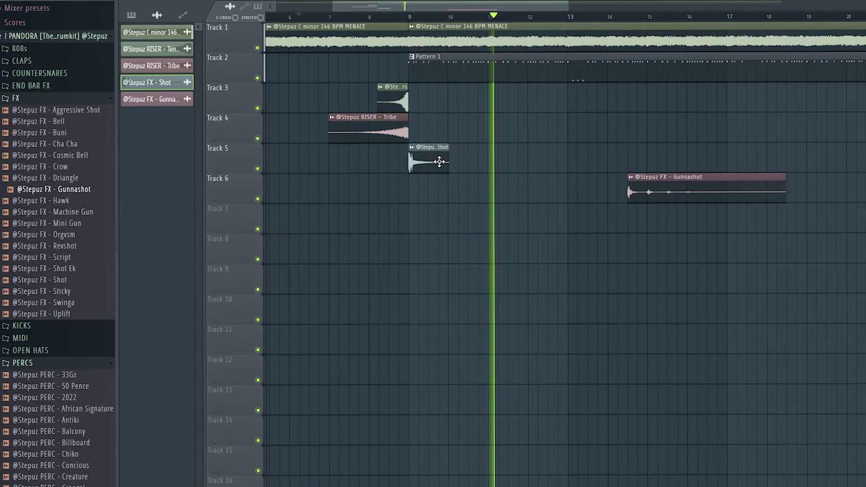
pyautogui.doubleClick(440, 162)
pyautogui.moveTo(271, 66); pyautogui.dragTo(272, 76)
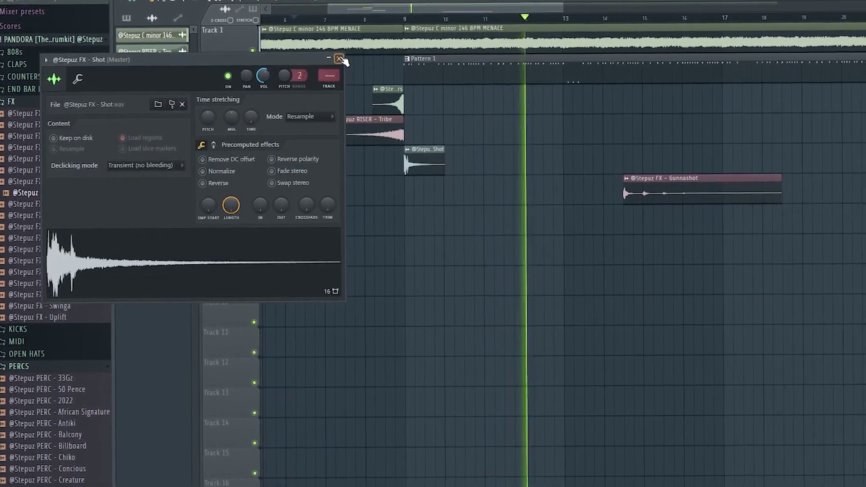
pyautogui.click(347, 59)
# Move the Gunnashot clip on Track 6 to start at bar 15 and check its channel settings.
pyautogui.moveTo(675, 193); pyautogui.dragTo(695, 193)
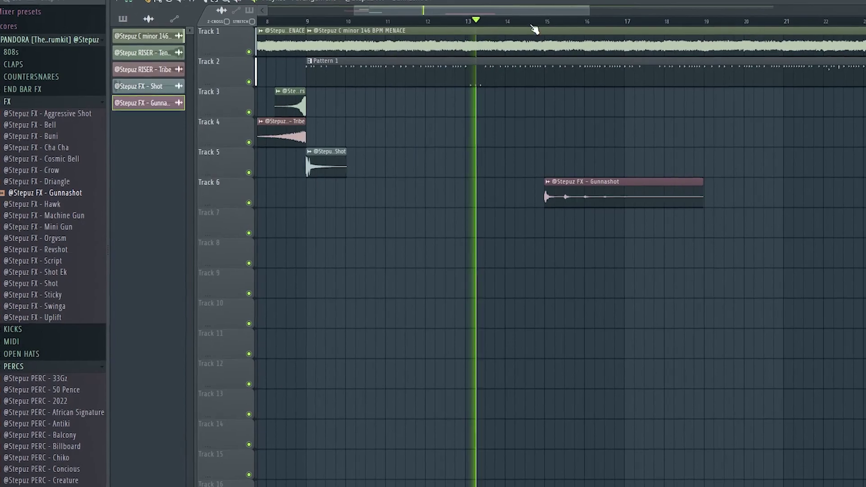
pyautogui.doubleClick(586, 188)
pyautogui.click(349, 86)
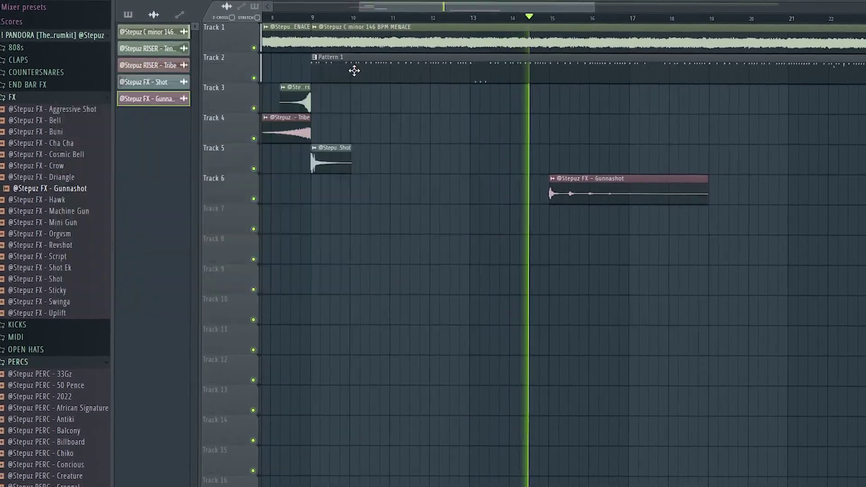
# Add Shot clips on Track 5 at bar 16, half a bar after it and at bar 17, playing the section from bar 15.
pyautogui.click(328, 167)
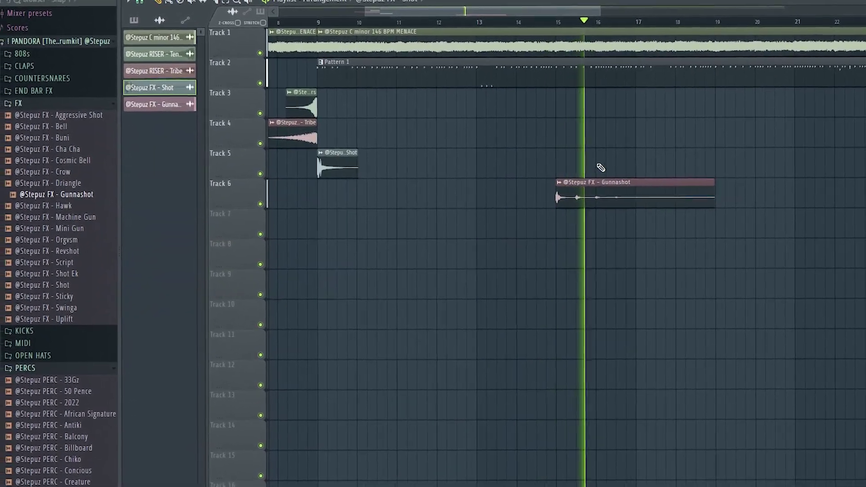
pyautogui.click(600, 174)
pyautogui.click(627, 162)
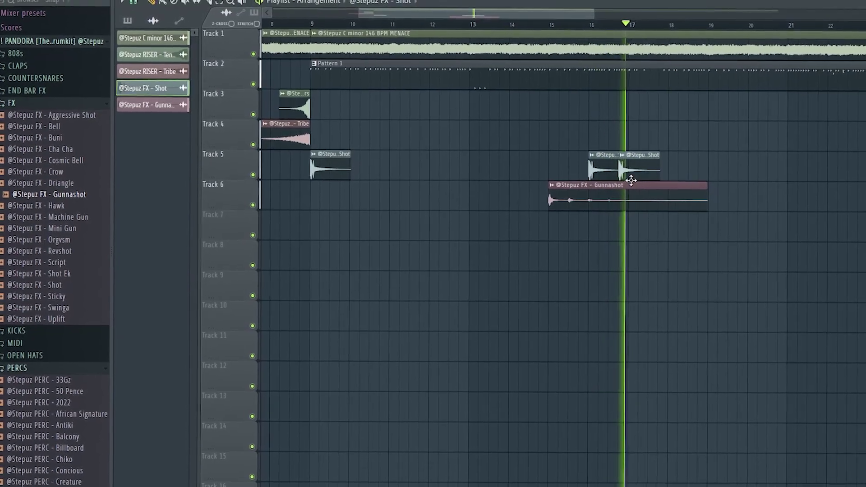
pyautogui.click(551, 22)
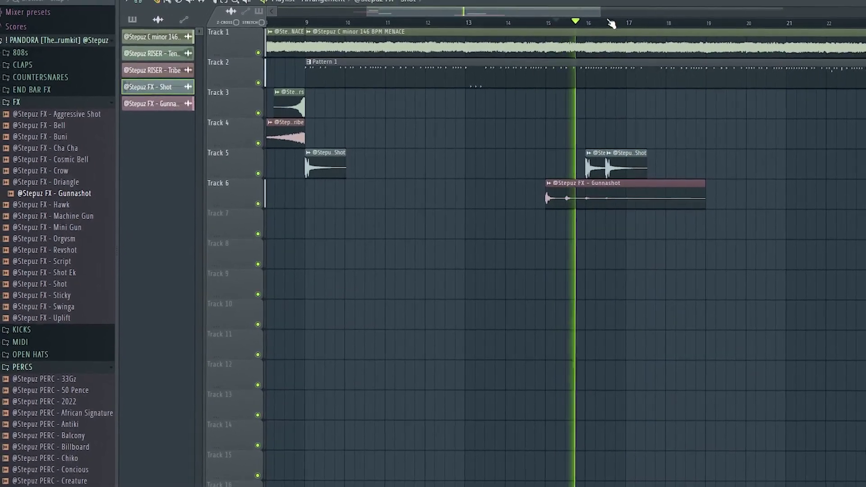
pyautogui.scroll(3, 598, 22)
pyautogui.moveTo(668, 216); pyautogui.dragTo(666, 164)
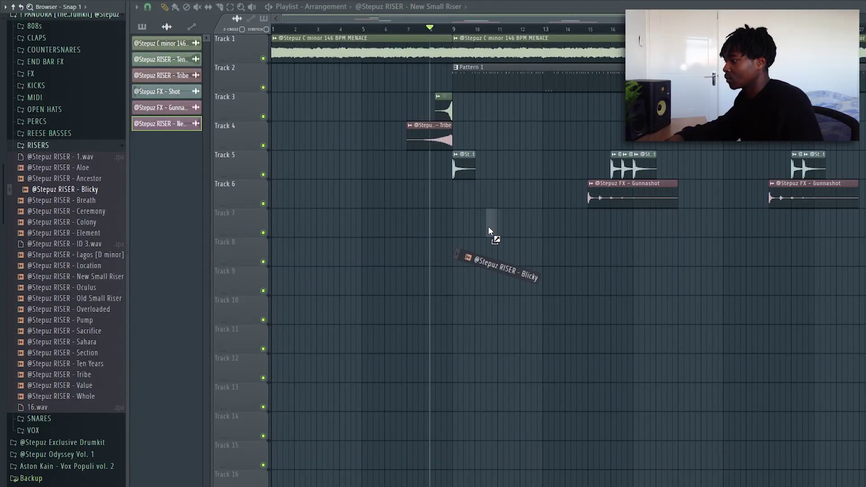
pyautogui.moveTo(488, 231); pyautogui.dragTo(489, 231)
pyautogui.moveTo(454, 254); pyautogui.dragTo(524, 255)
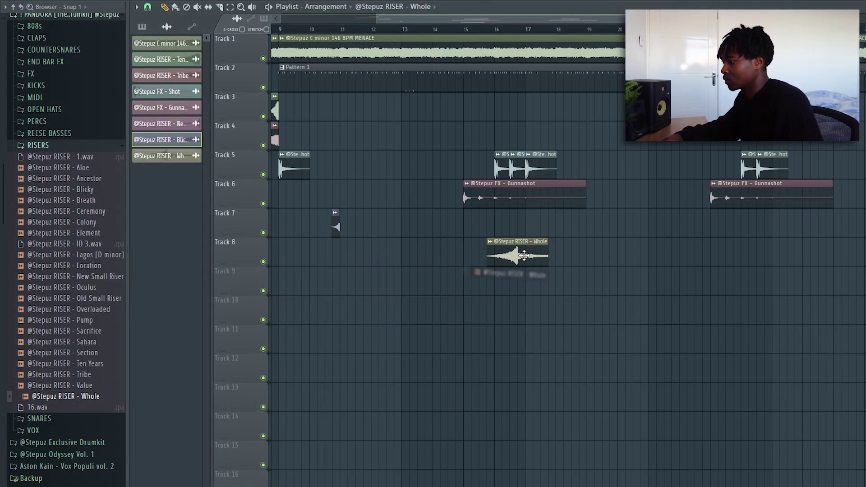
pyautogui.click(498, 33)
pyautogui.doubleClick(521, 248)
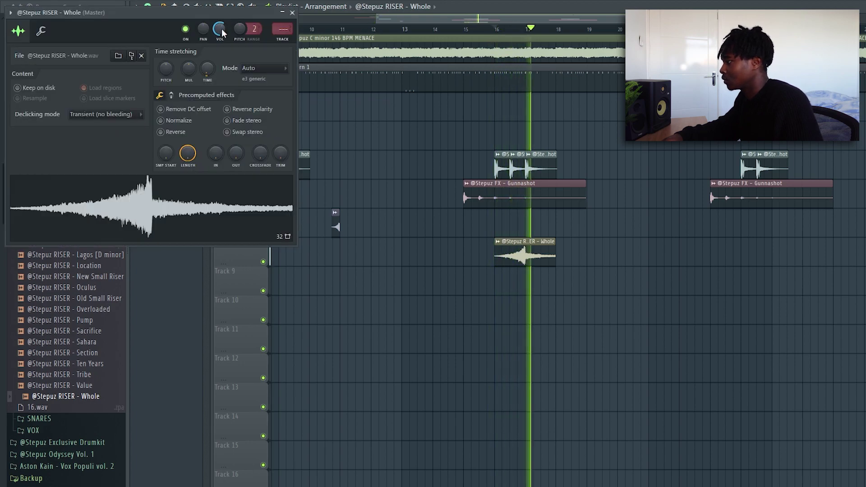
pyautogui.click(292, 13)
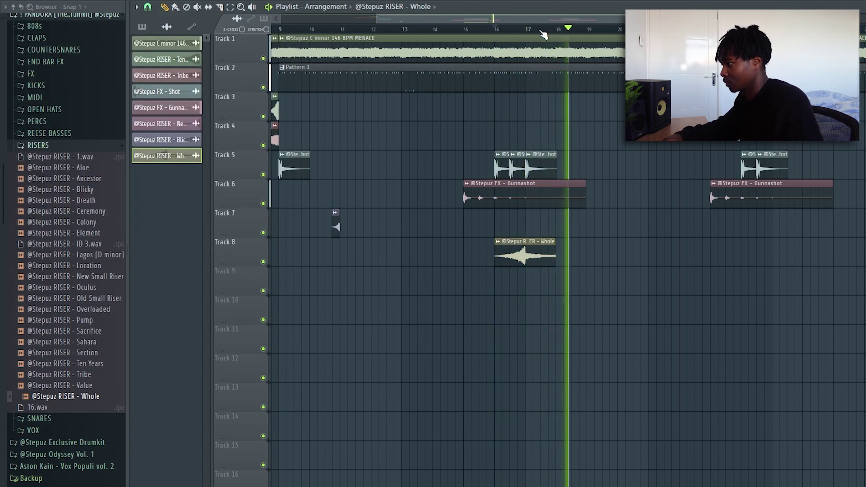
pyautogui.scroll(-2, 544, 34)
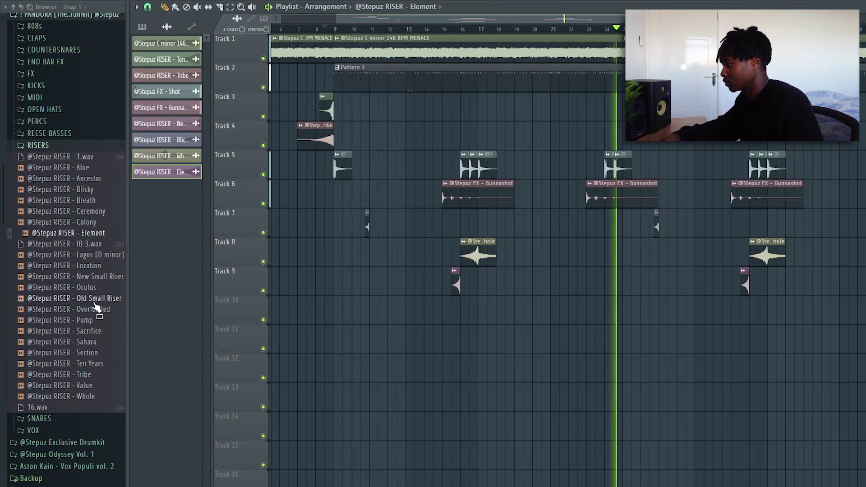
pyautogui.moveTo(77, 299); pyautogui.dragTo(470, 213)
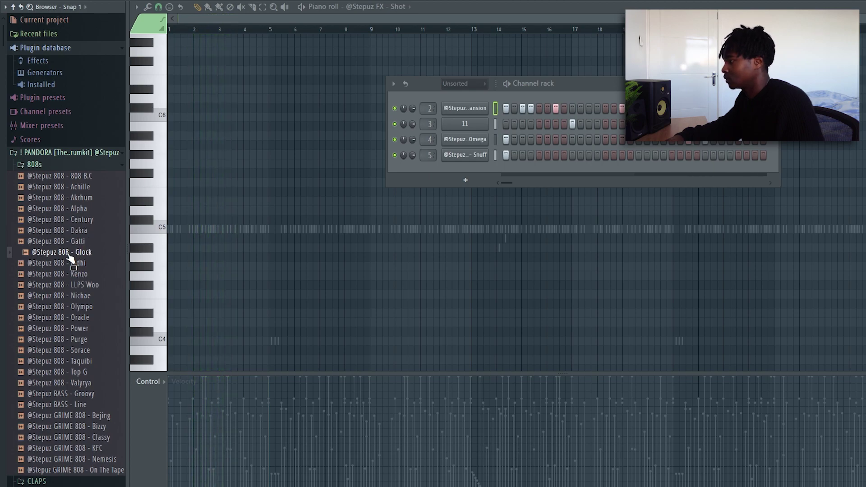
pyautogui.moveTo(471, 171); pyautogui.dragTo(472, 175)
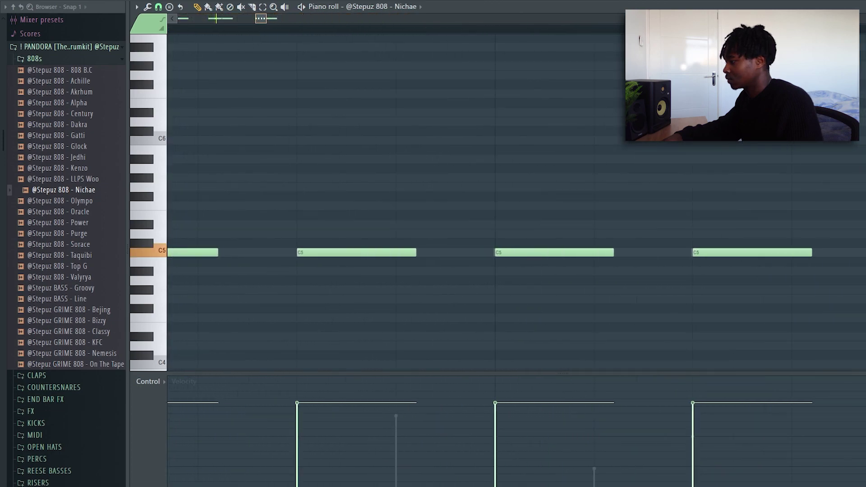
pyautogui.moveTo(857, 229); pyautogui.dragTo(300, 359)
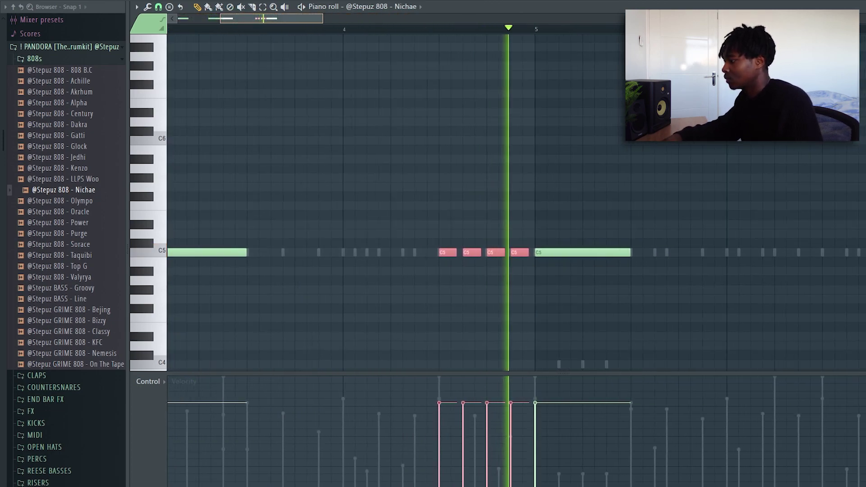
pyautogui.moveTo(383, 207); pyautogui.dragTo(381, 265)
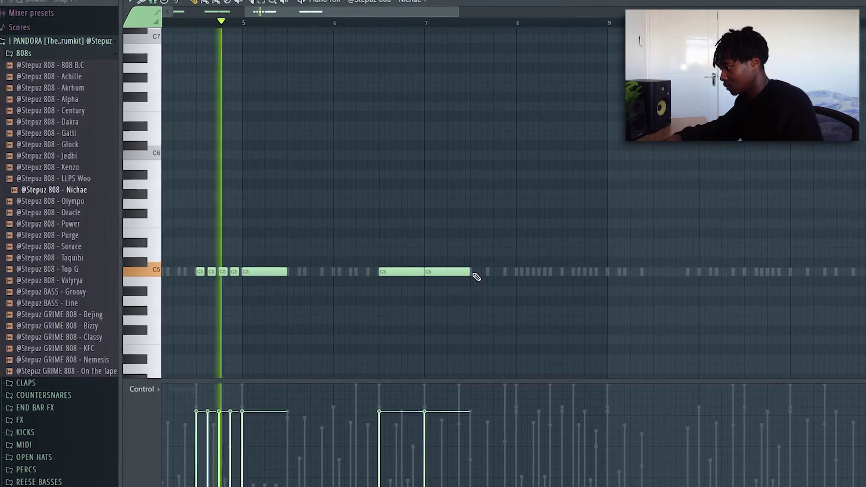
pyautogui.moveTo(471, 273); pyautogui.dragTo(483, 273)
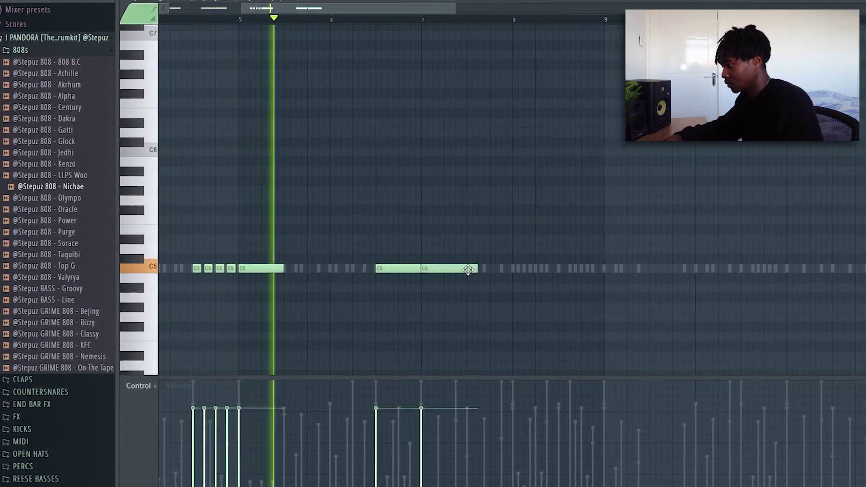
# Fill bar 8 of the 808 line with a G#4 note, a run of five short C5 notes and high slide notes above.
pyautogui.click(517, 268)
pyautogui.moveTo(566, 274); pyautogui.dragTo(525, 274)
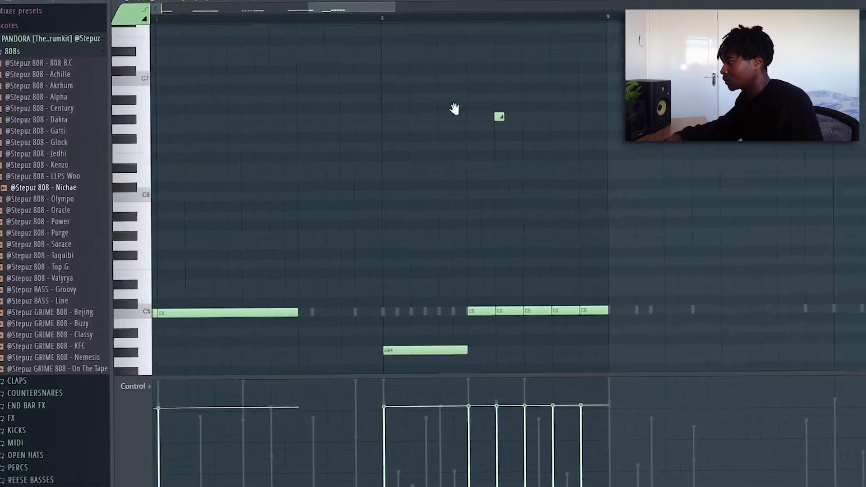
pyautogui.click(401, 157)
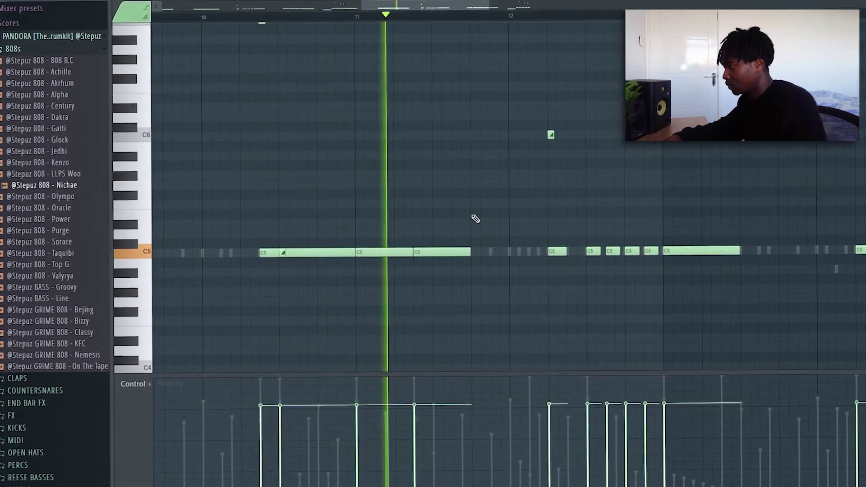
# Lengthen the last C5 808 note in bar 11 to nearly bar 12 and delete the C6 slide note in bar 12.
pyautogui.press('space')
pyautogui.moveTo(479, 256); pyautogui.dragTo(508, 262)
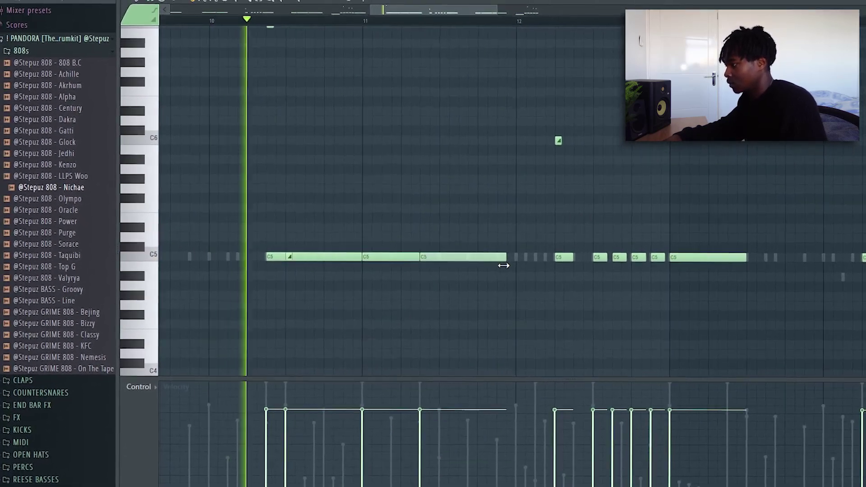
pyautogui.scroll(1, 509, 256)
pyautogui.rightClick(534, 202)
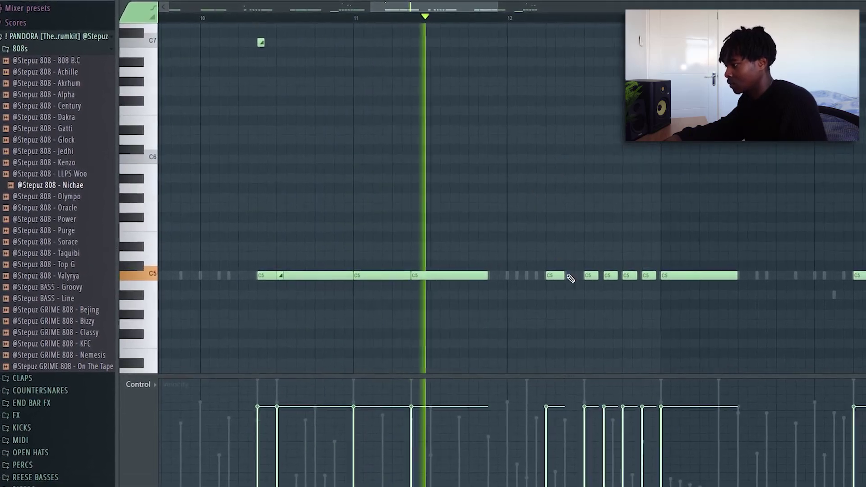
# Raise the four short 808 notes before bar 13 to two G#5 and two G5 notes, with a G#5 slide over the preceding C5.
pyautogui.moveTo(634, 186); pyautogui.dragTo(521, 201)
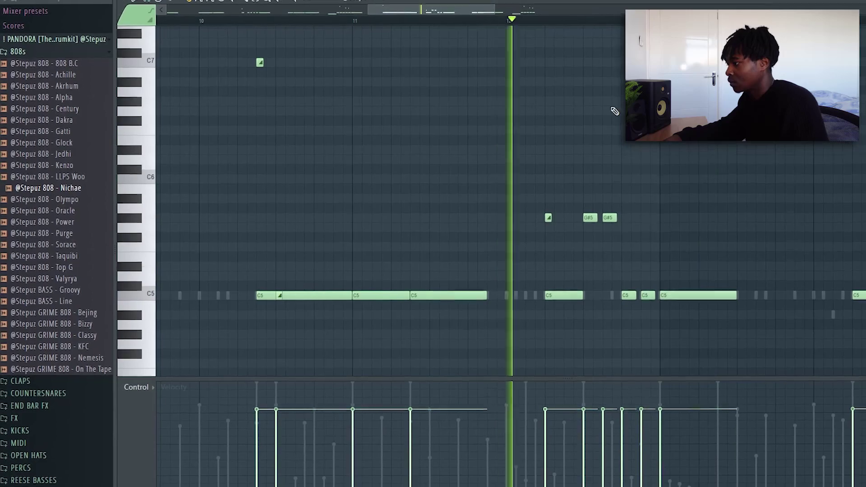
pyautogui.moveTo(614, 110); pyautogui.dragTo(408, 120)
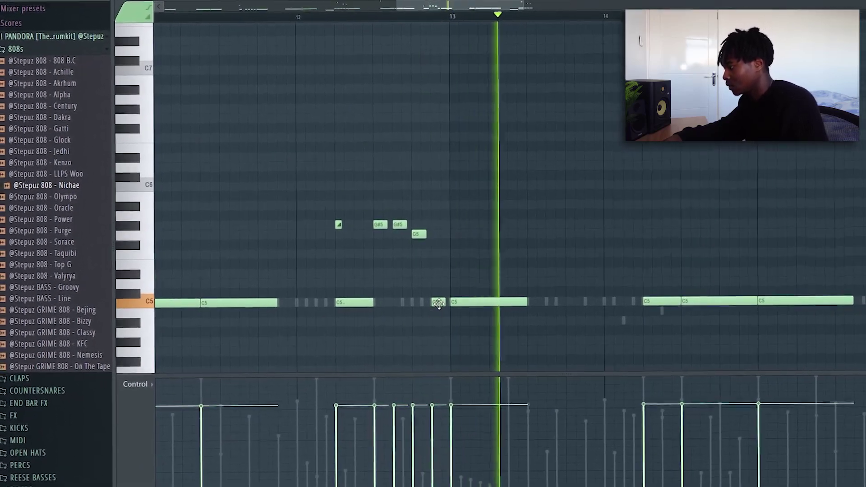
pyautogui.moveTo(438, 303); pyautogui.dragTo(449, 205)
# Lower the second 808 note in bar 14 to G4 and add G#5 slide notes through bars 14 and 15.
pyautogui.moveTo(590, 223)
pyautogui.mouseDown()
pyautogui.moveTo(529, 208)
pyautogui.moveTo(475, 149)
pyautogui.mouseUp()
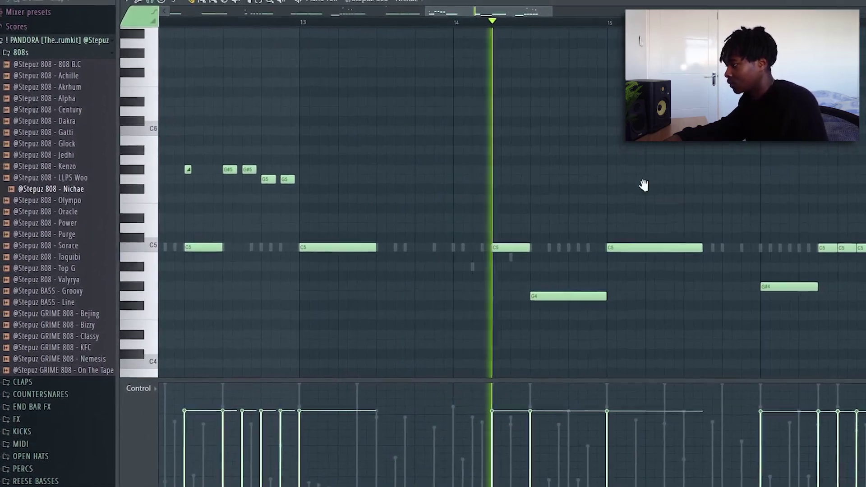
pyautogui.moveTo(642, 185); pyautogui.dragTo(479, 227)
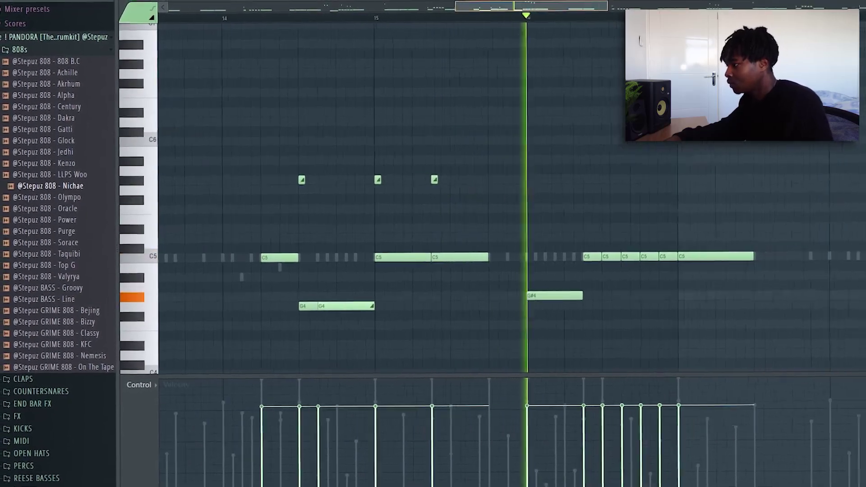
pyautogui.moveTo(606, 104); pyautogui.dragTo(496, 120)
# Raise the second 808 note in bar 22 to G5, the bar 23 note to G#5 and the G#4 note at bar 24 to G5.
pyautogui.scroll(-3, 489, 12)
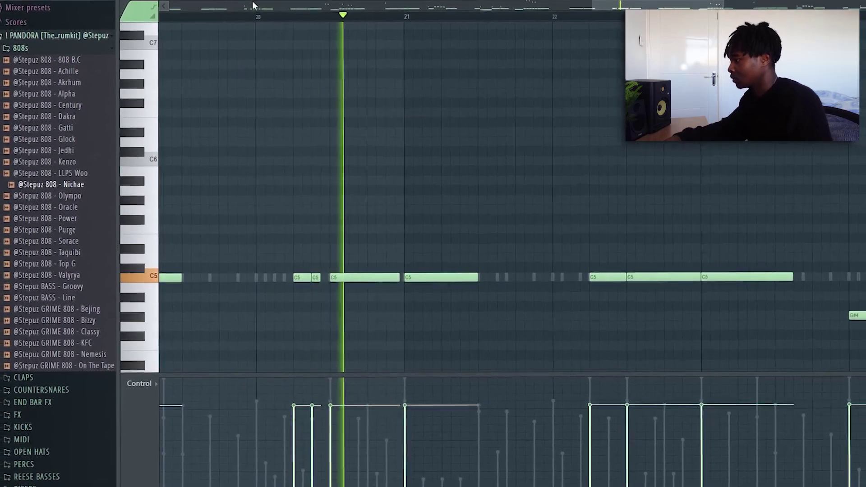
pyautogui.scroll(-3, 445, 20)
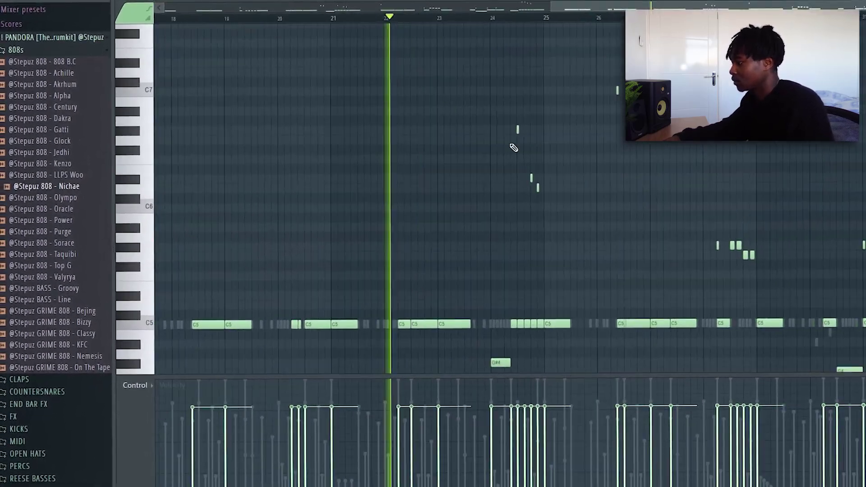
pyautogui.press('space')
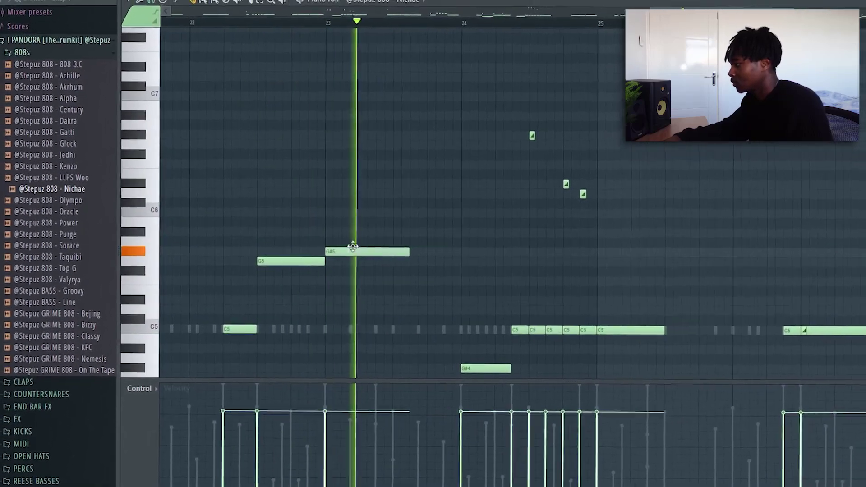
pyautogui.moveTo(484, 368); pyautogui.dragTo(483, 261)
pyautogui.press('space')
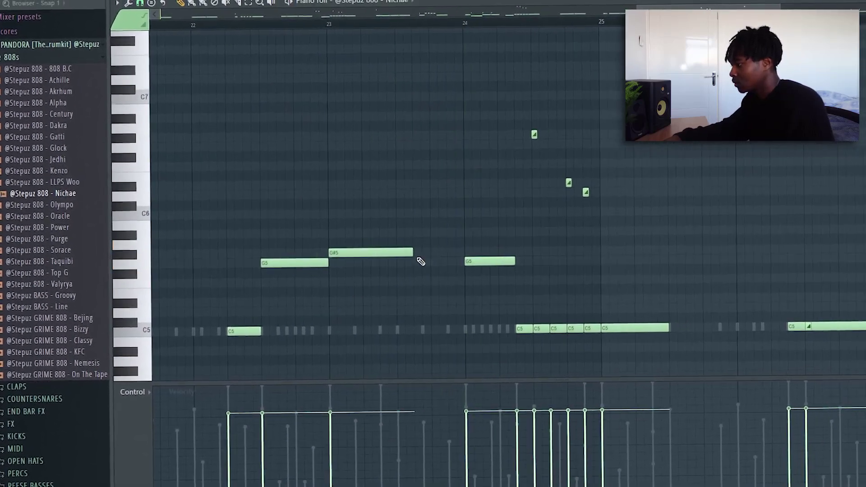
# Raise the 808 note at bar 24 to G#5 and add two short C5 notes just before it.
pyautogui.press('space')
pyautogui.moveTo(476, 261); pyautogui.dragTo(476, 253)
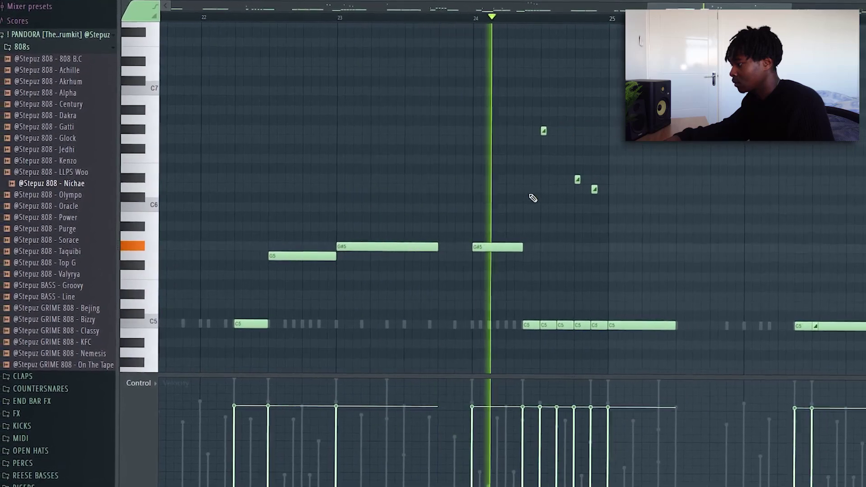
pyautogui.press('space')
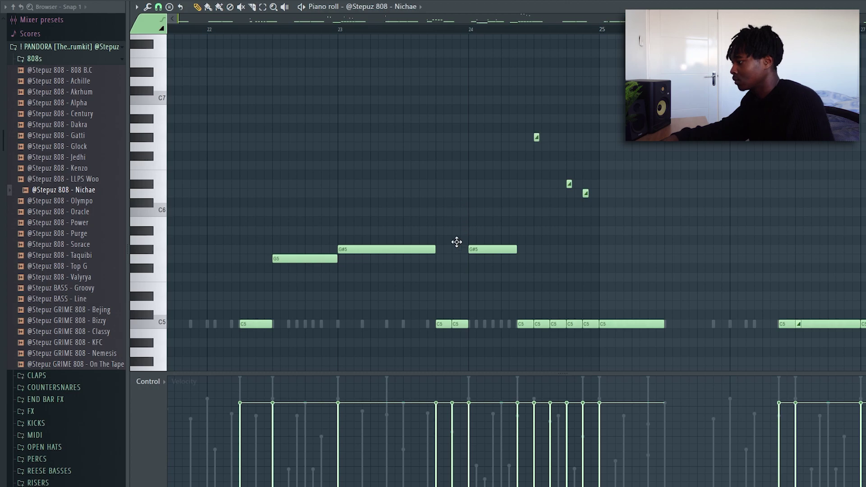
# Add G5 slide notes over the two short C5 notes before bar 24 and lower the bar 24 note to G5.
pyautogui.press('space')
pyautogui.click(455, 259)
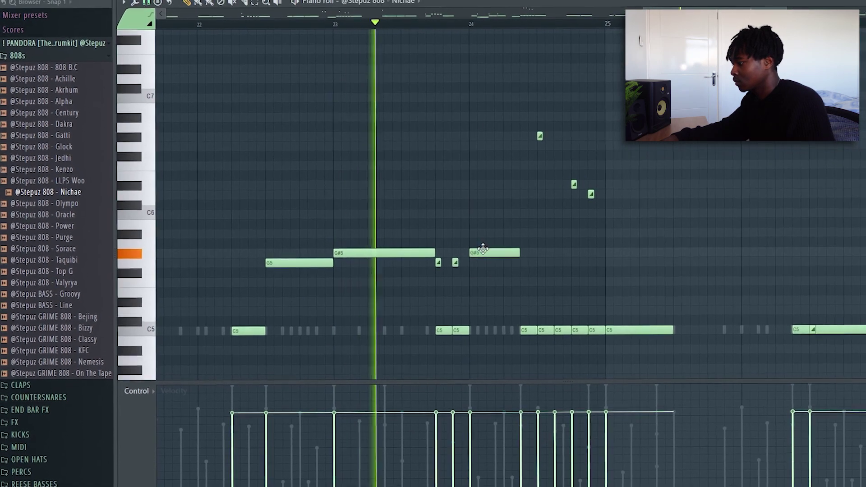
pyautogui.moveTo(480, 247); pyautogui.dragTo(480, 257)
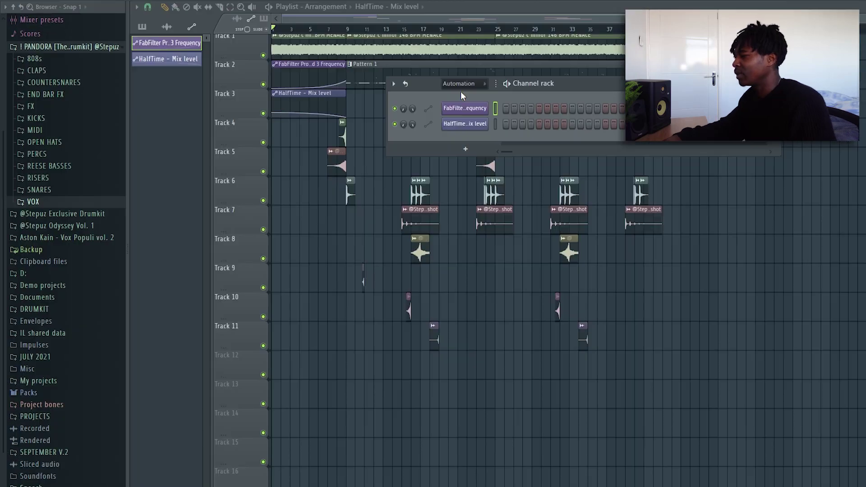
# Filter the channel rack to the Unsorted channels and open the drum kit's PERCS sample folder.
pyautogui.click(462, 88)
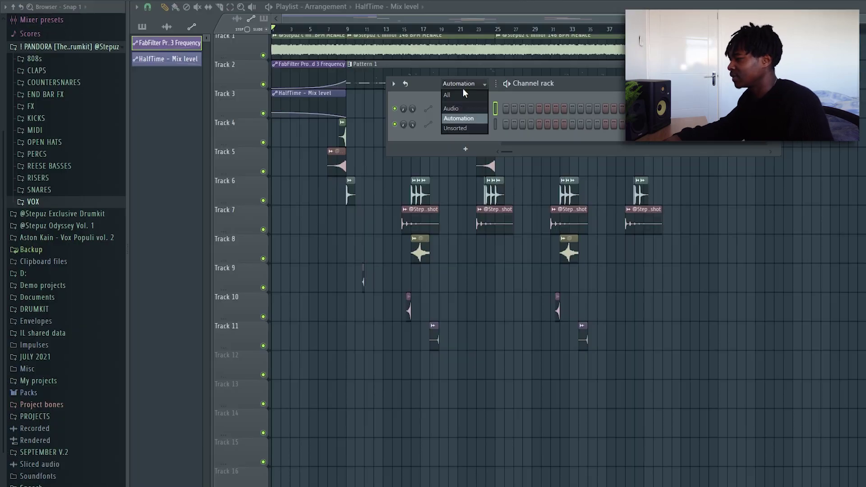
pyautogui.click(464, 128)
pyautogui.click(40, 155)
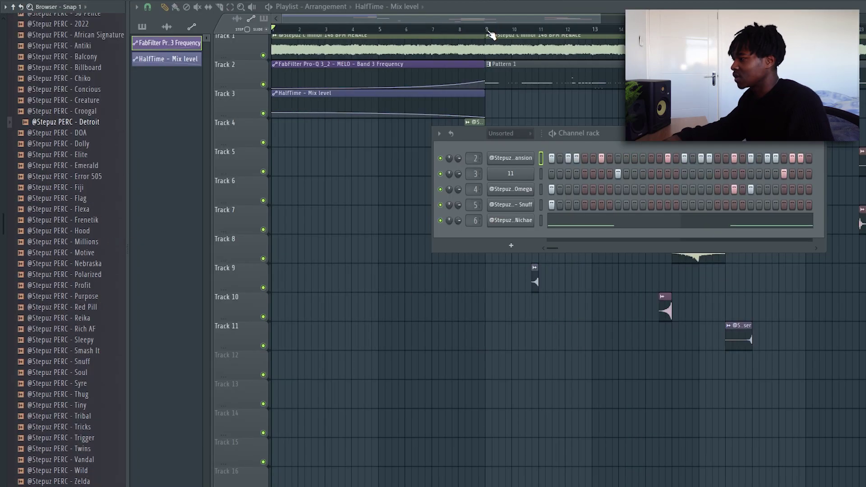
pyautogui.scroll(3, 491, 34)
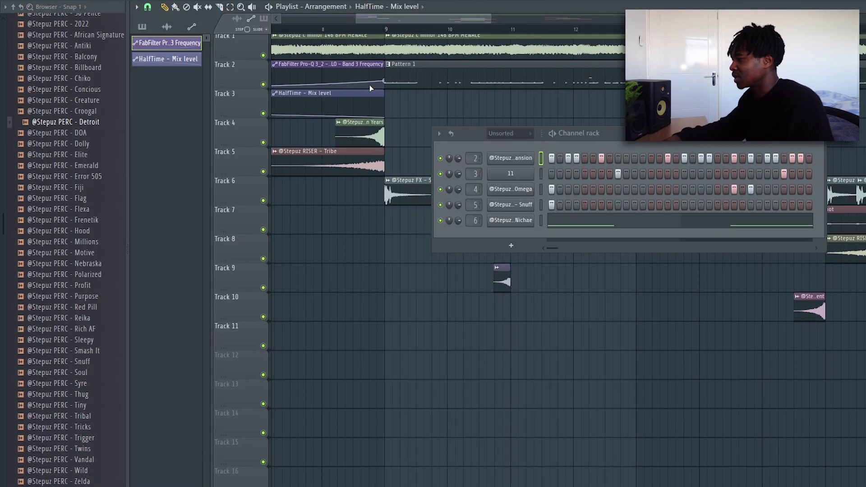
pyautogui.scroll(-2, 369, 85)
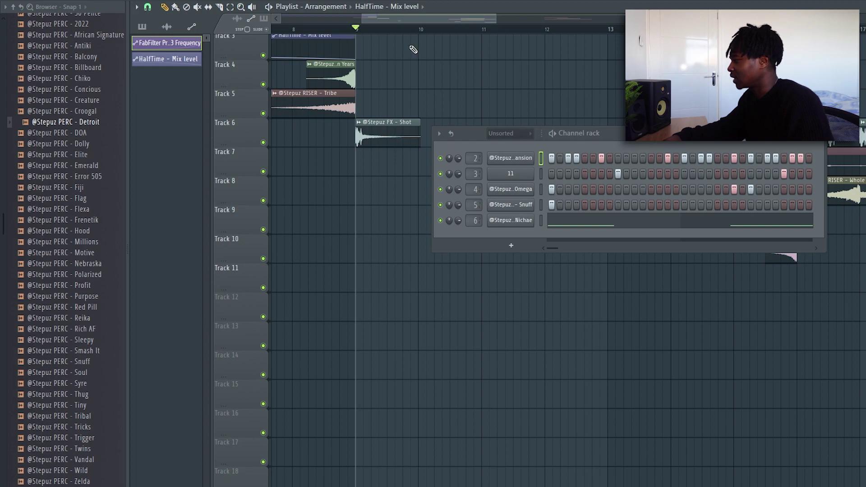
pyautogui.click(77, 201)
pyautogui.moveTo(516, 234); pyautogui.dragTo(517, 232)
pyautogui.rightClick(519, 234)
pyautogui.click(581, 235)
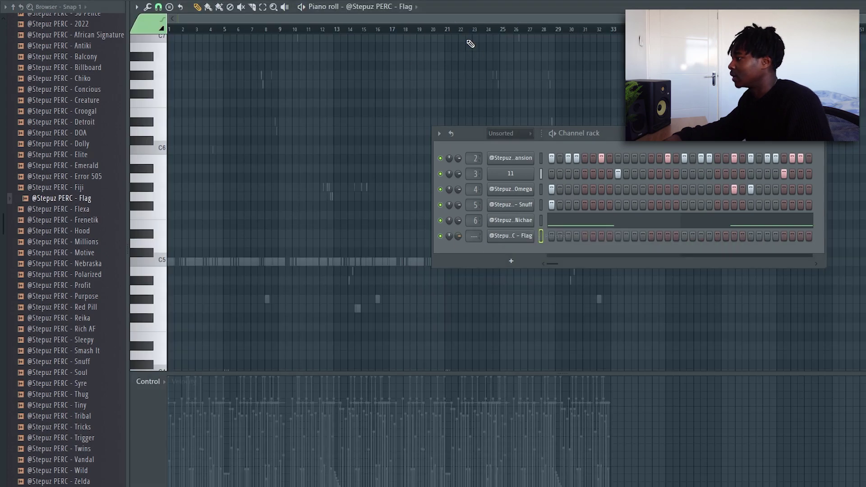
# Remove the trial Flag percussion hit in bar 6 and place a C5 hit on the second beat of bar 7.
pyautogui.click(650, 236)
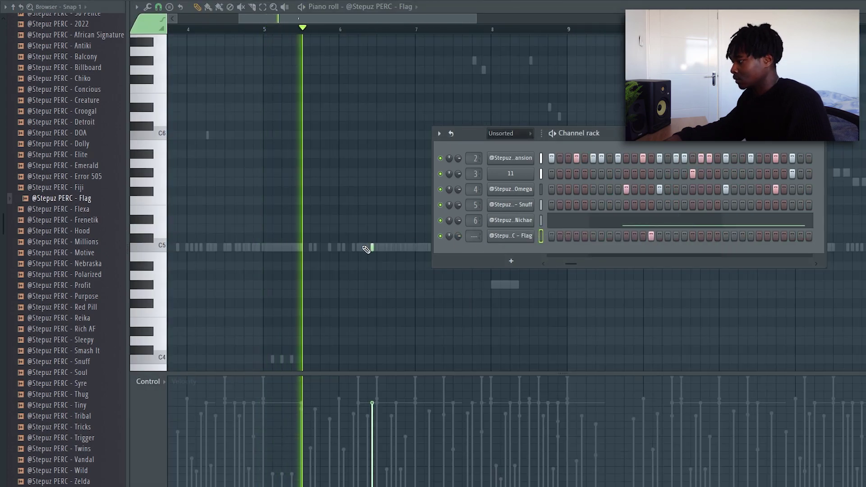
pyautogui.rightClick(372, 248)
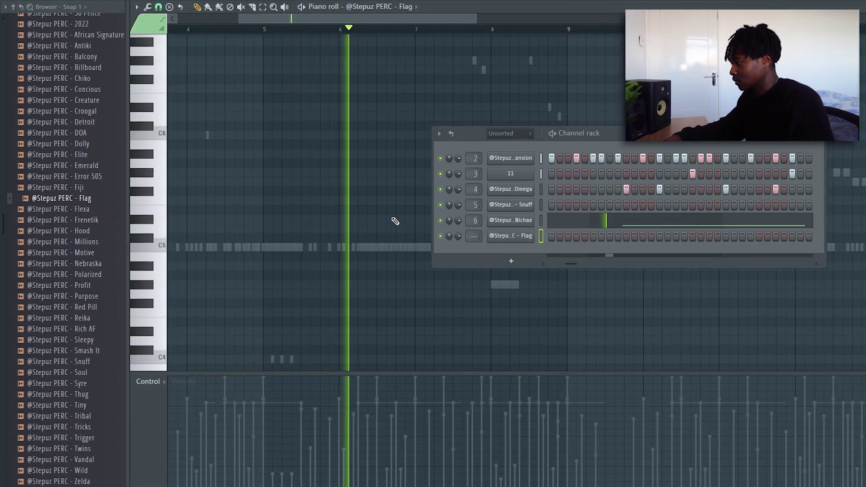
pyautogui.moveTo(426, 216); pyautogui.dragTo(377, 194)
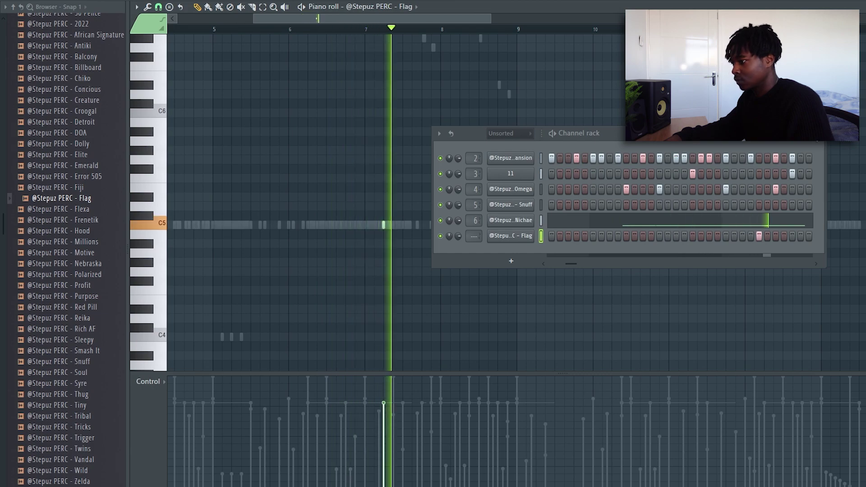
pyautogui.press('F6')
pyautogui.scroll(3, 396, 77)
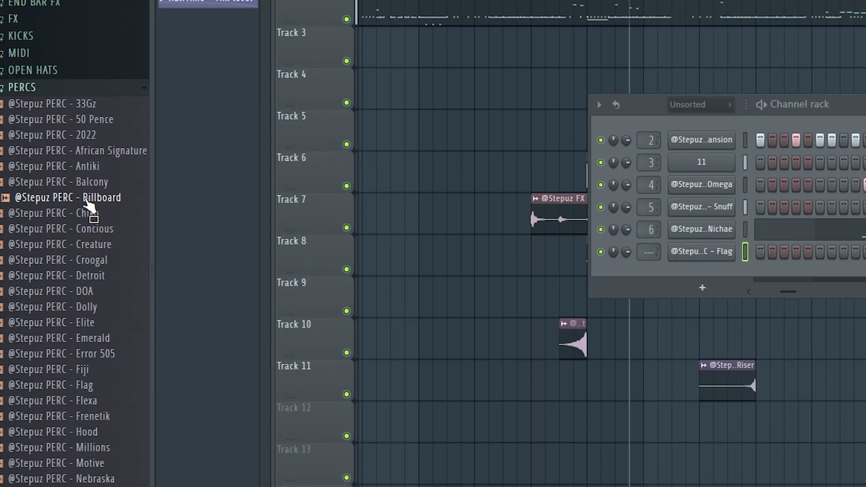
pyautogui.moveTo(56, 197); pyautogui.dragTo(110, 207)
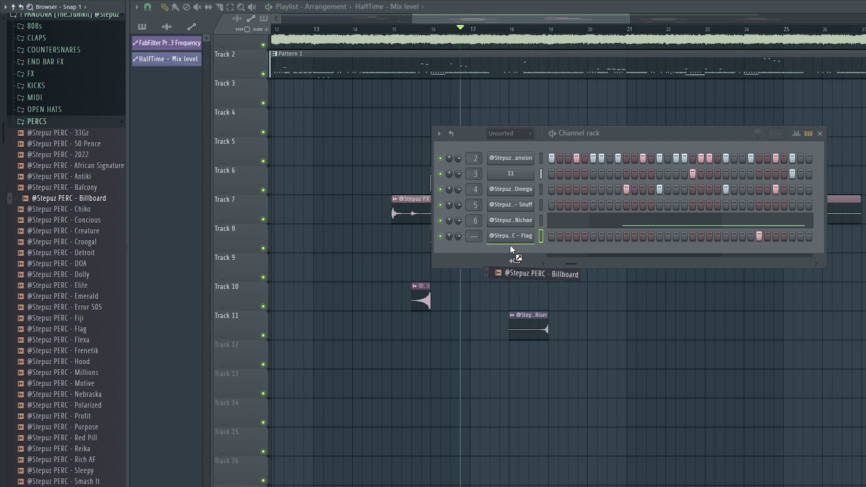
pyautogui.moveTo(510, 246); pyautogui.dragTo(512, 248)
pyautogui.rightClick(533, 247)
pyautogui.click(564, 252)
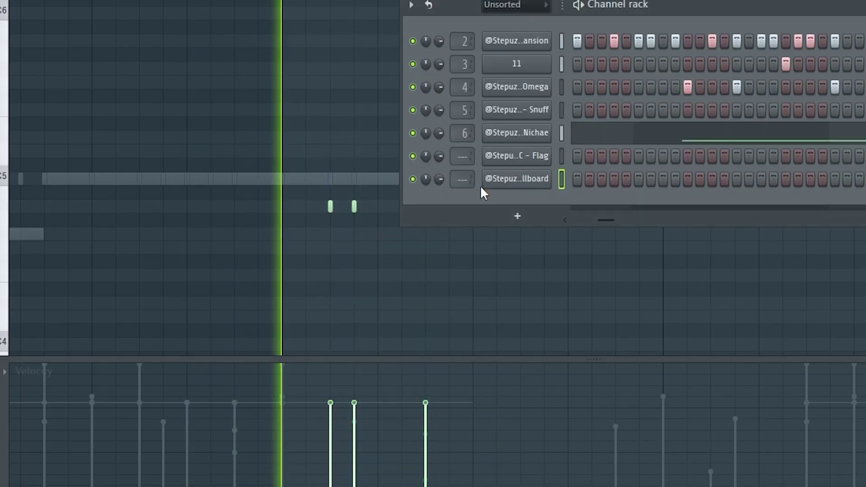
pyautogui.moveTo(439, 179); pyautogui.dragTo(439, 189)
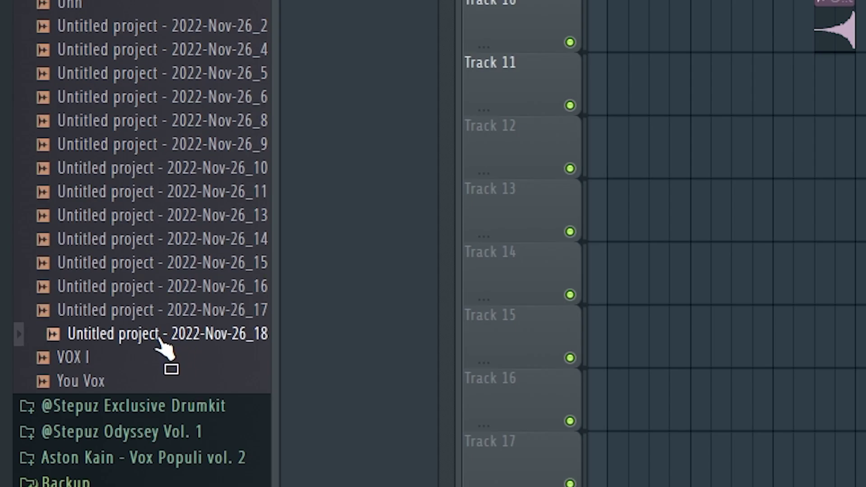
# Place the Untitled project - 2022-Nov-26_18 vox sample on Track 12 at bar 17 and play it back.
pyautogui.moveTo(159, 338); pyautogui.dragTo(255, 338)
pyautogui.press('space')
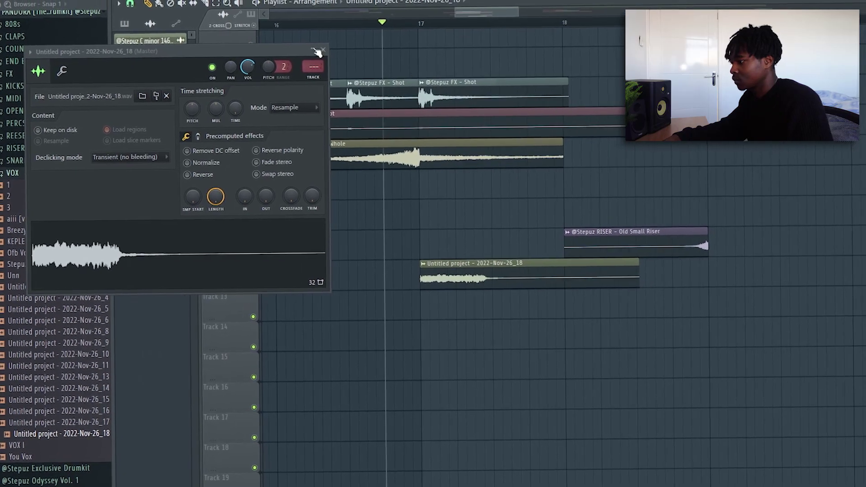
pyautogui.press('space')
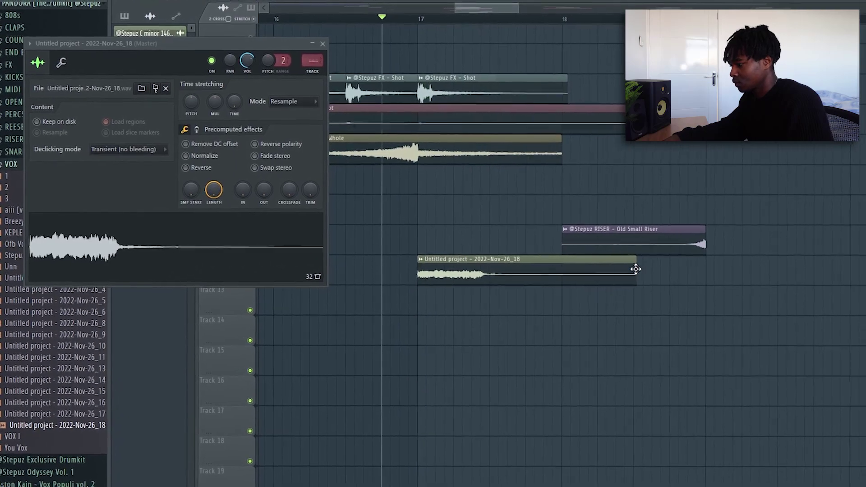
# Lengthen the vox clip at bar 17 on Track 12 to about 1.7 bars and set its time-stretching mode to Stretch.
pyautogui.moveTo(634, 272); pyautogui.dragTo(671, 267)
pyautogui.press('space')
pyautogui.click(298, 101)
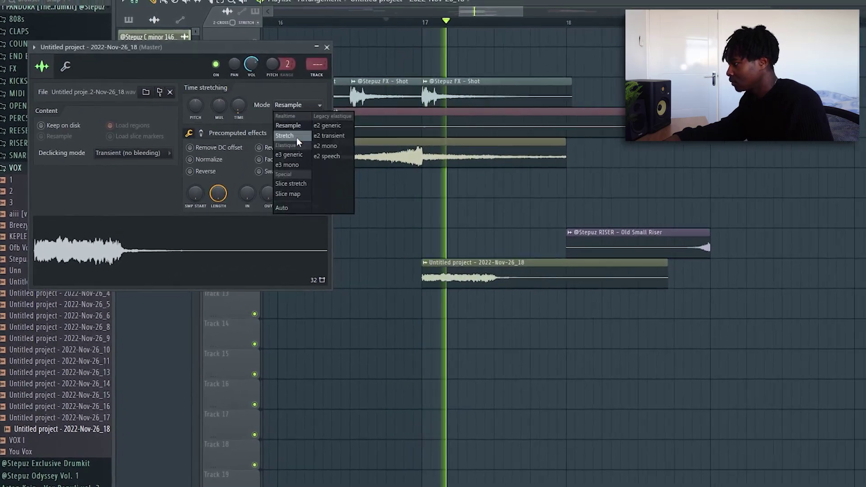
pyautogui.click(295, 132)
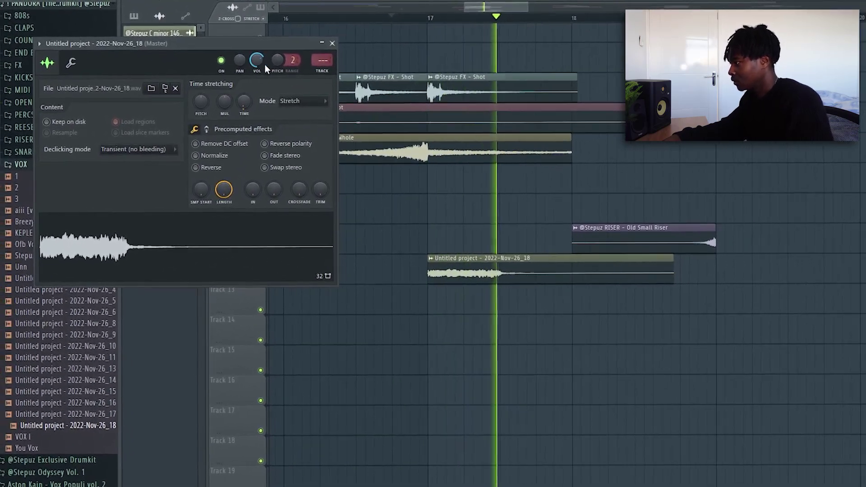
pyautogui.click(336, 48)
pyautogui.scroll(-3, 592, 108)
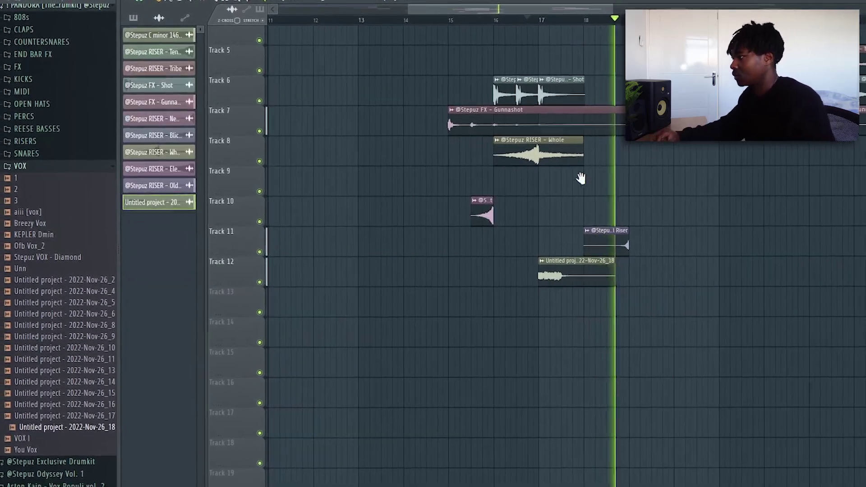
# Filter the channel rack to the Unsorted group to look over the drum and percussion channels.
pyautogui.scroll(2, 580, 178)
pyautogui.moveTo(431, 9); pyautogui.dragTo(491, 9)
pyautogui.press('F6')
pyautogui.click(492, 136)
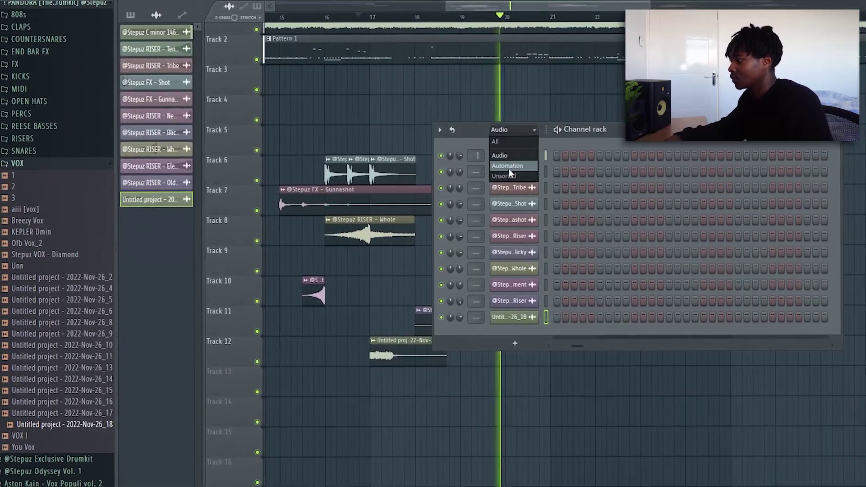
pyautogui.click(509, 169)
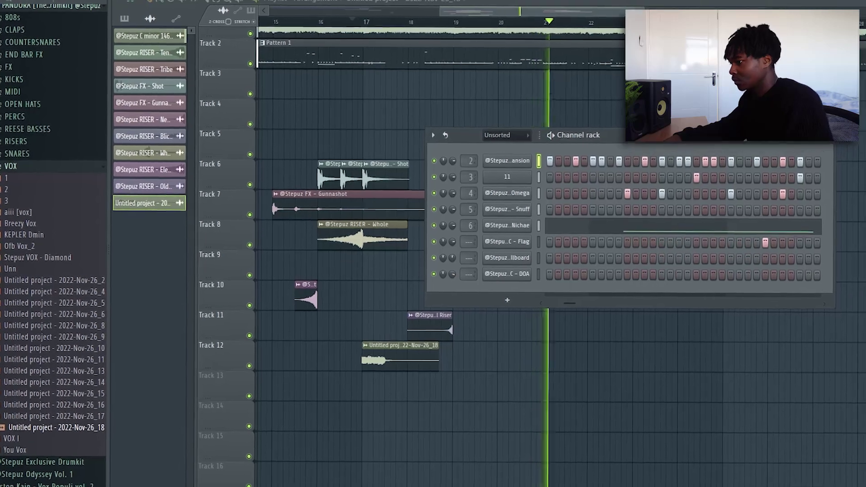
pyautogui.press('F6')
# Place the Ofb Vox_2 sample on Track 12 in the middle of bar 23 and check its sampler settings.
pyautogui.scroll(-1, 48, 274)
pyautogui.scroll(-1, 48, 273)
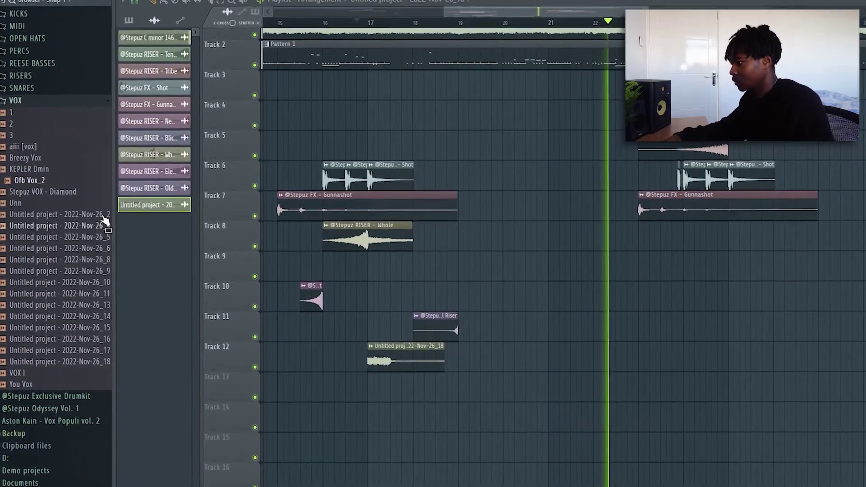
pyautogui.click(30, 176)
pyautogui.moveTo(31, 171); pyautogui.dragTo(605, 347)
pyautogui.scroll(3, 718, 217)
pyautogui.doubleClick(604, 347)
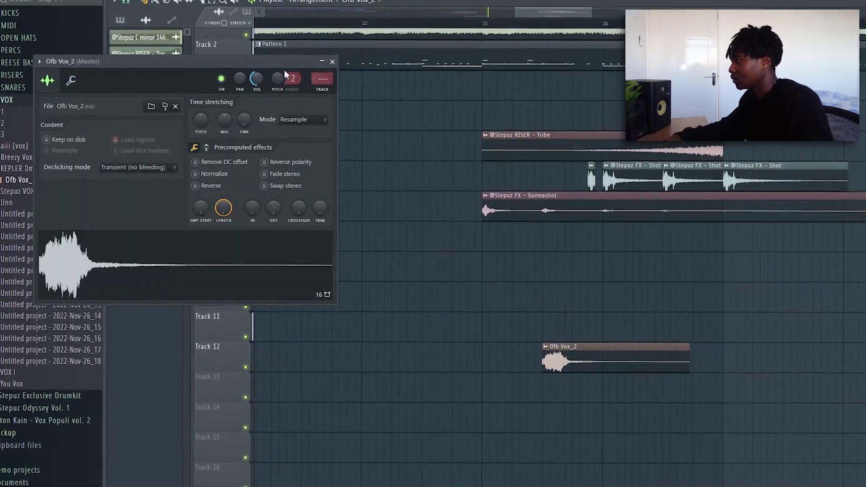
pyautogui.click(339, 57)
# Move the Ofb Vox_2 clip to the last beat of bar 23 and add a short sliced copy half a beat before it.
pyautogui.scroll(-3, 506, 253)
pyautogui.scroll(4, 480, 153)
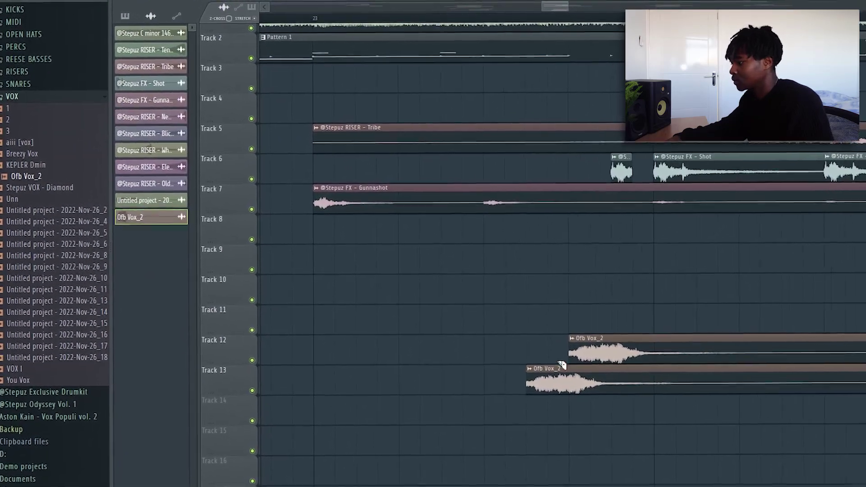
pyautogui.rightClick(550, 376)
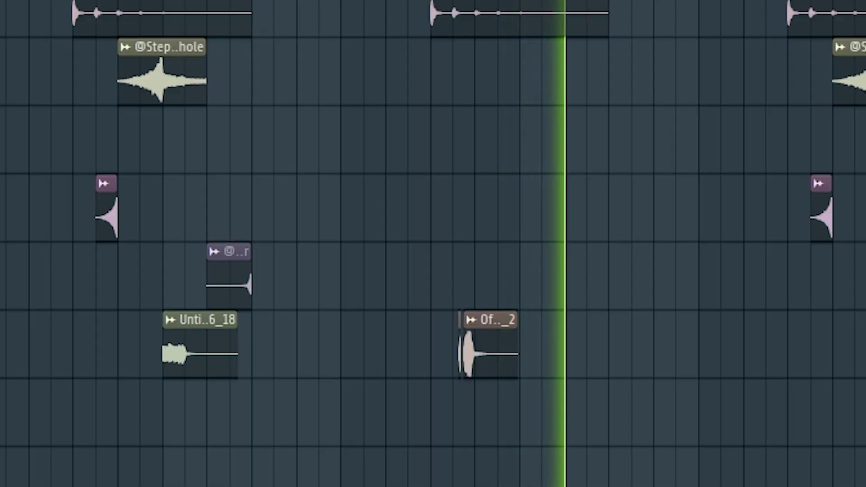
# Move the copied Untitled project vox clip on Track 12 to the second beat of bar 32 and play it back.
pyautogui.scroll(-2, 433, 244)
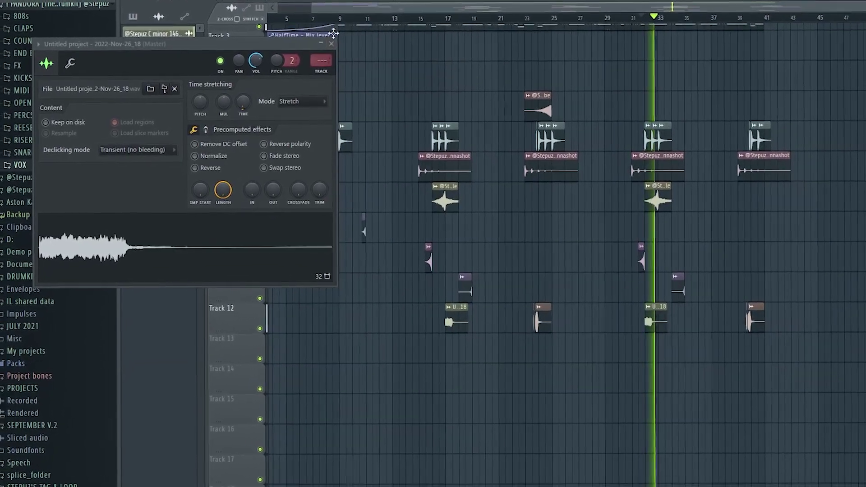
pyautogui.click(322, 43)
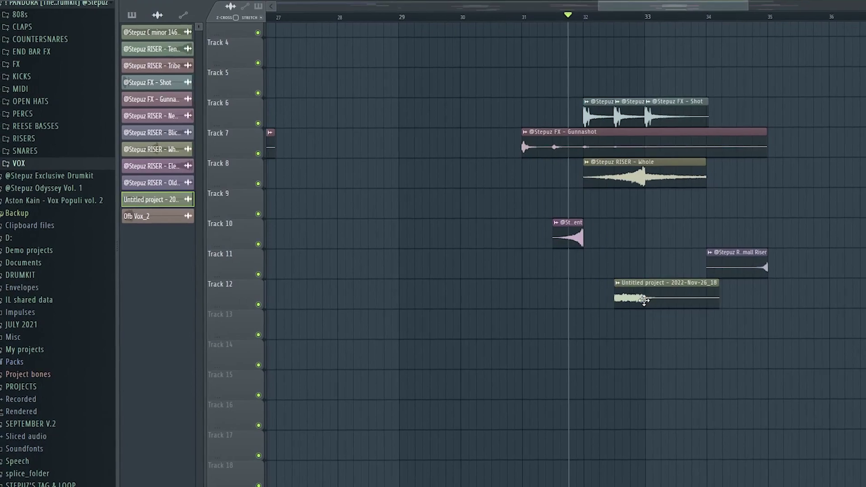
pyautogui.scroll(3, 640, 17)
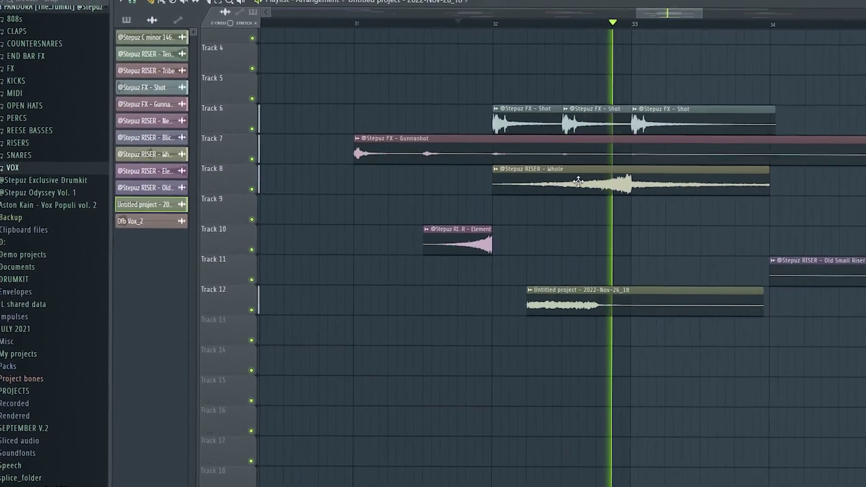
pyautogui.press('space')
pyautogui.press('space')
pyautogui.moveTo(576, 307)
pyautogui.mouseDown()
pyautogui.moveTo(602, 308)
pyautogui.moveTo(549, 305)
pyautogui.moveTo(580, 302)
pyautogui.moveTo(566, 298)
pyautogui.mouseUp()
pyautogui.press('space')
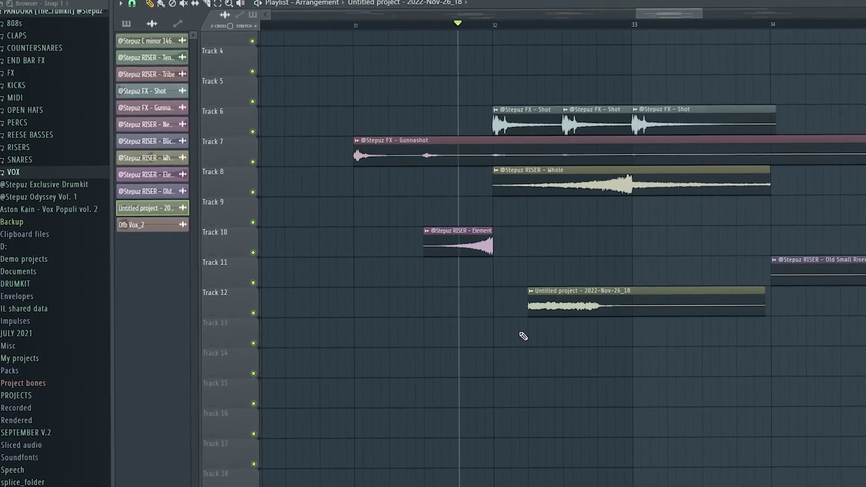
# Add a copy of the vox clip on Track 13 half a beat earlier and cut it down to a short slice.
pyautogui.click(519, 336)
pyautogui.click(151, 4)
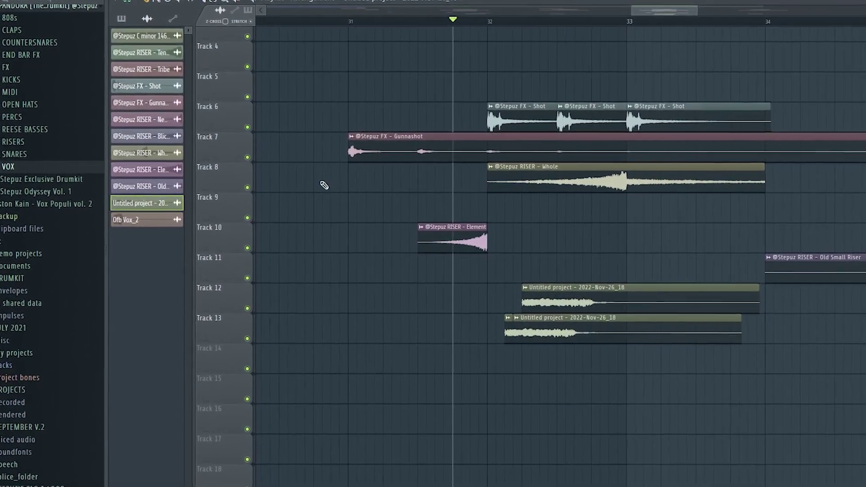
pyautogui.rightClick(531, 332)
pyautogui.press('space')
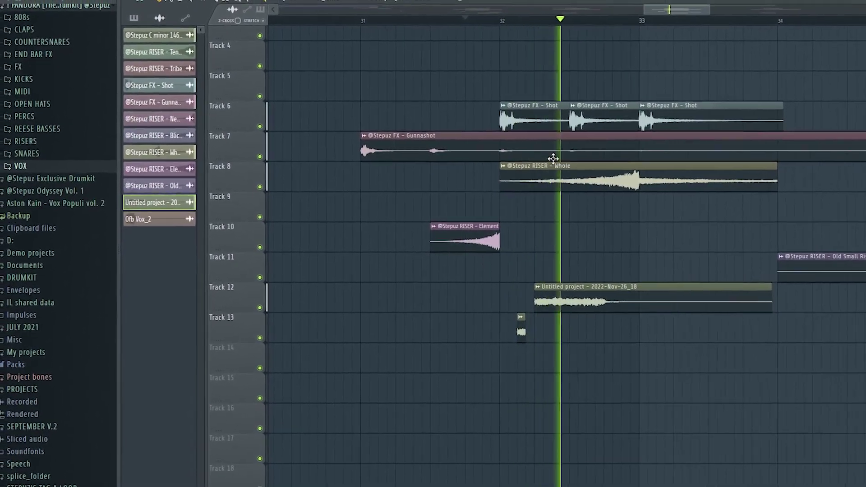
# Shorten the bar 32 vox clip on Track 12 to about 1.5 bars, keeping its time-stretching mode on Stretch.
pyautogui.scroll(-4, 668, 8)
pyautogui.scroll(4, 668, 5)
pyautogui.doubleClick(711, 293)
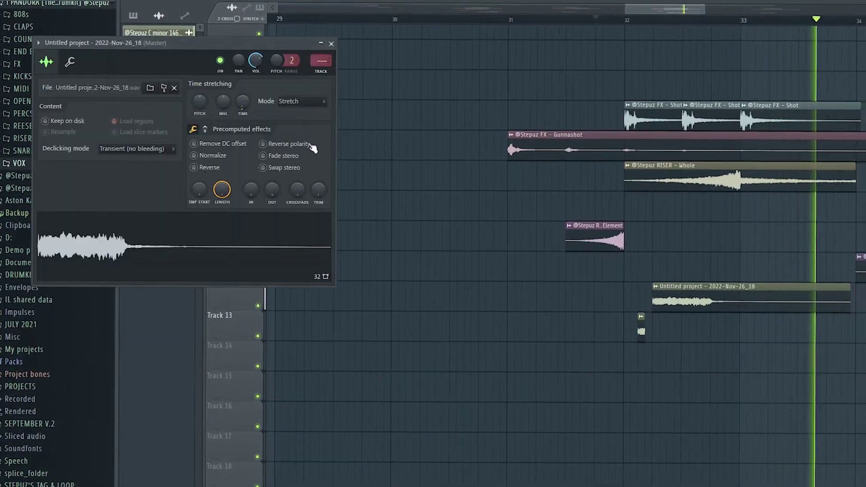
pyautogui.click(297, 100)
pyautogui.click(307, 121)
pyautogui.press('space')
pyautogui.press('space')
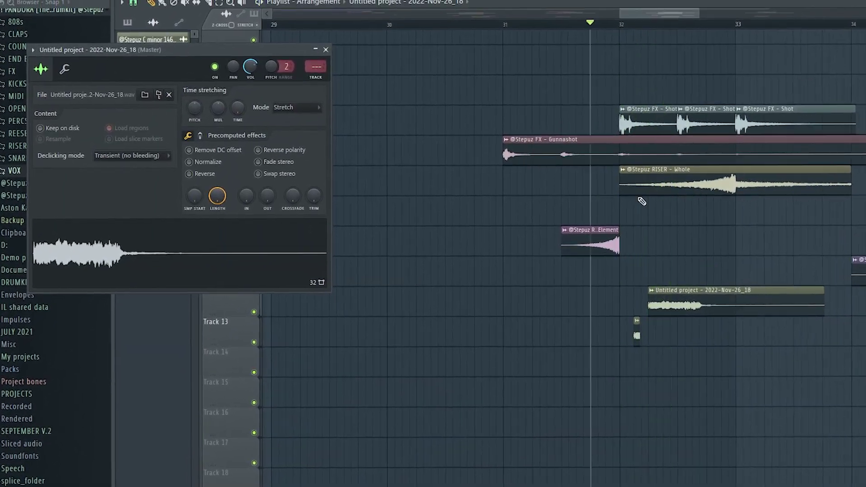
# Slice the vox clip on Track 12 midway through bar 32 and delete the part after the cut.
pyautogui.moveTo(681, 283); pyautogui.dragTo(681, 334)
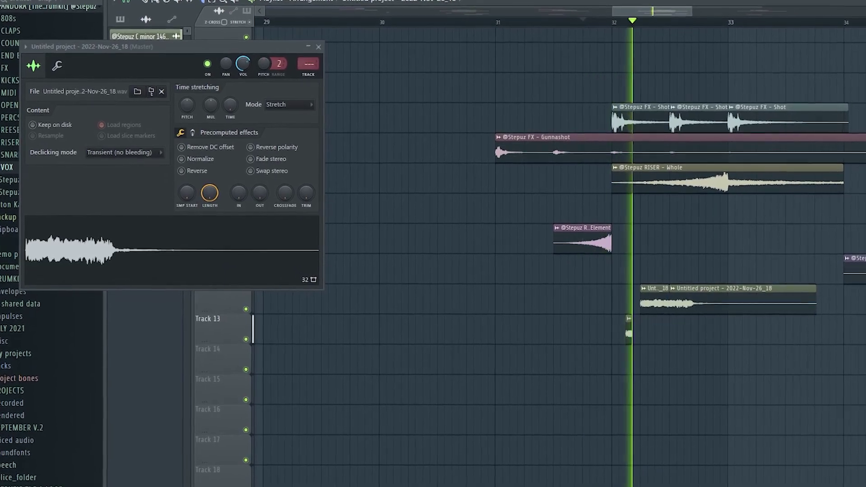
pyautogui.press('p')
pyautogui.rightClick(735, 300)
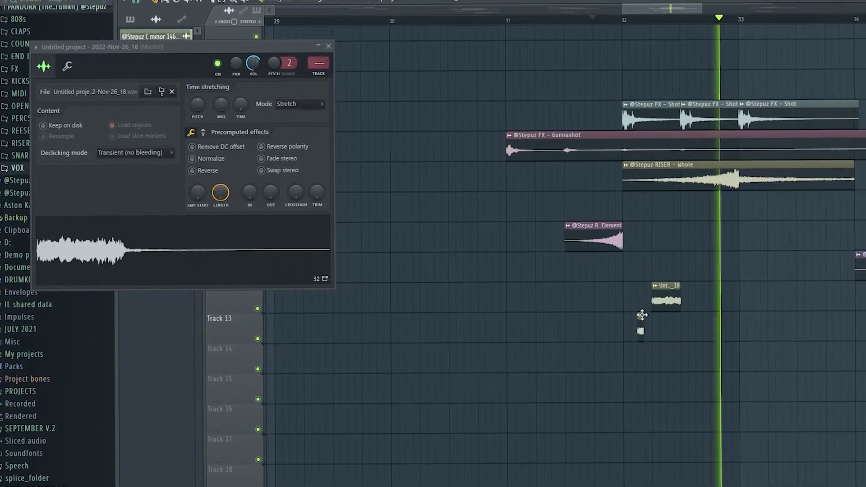
# Move the short vox slice from Track 13 up to Track 12 and delete the full vox clip at bar 17.
pyautogui.scroll(-5, 501, 4)
pyautogui.scroll(-1, 500, 8)
pyautogui.click(326, 50)
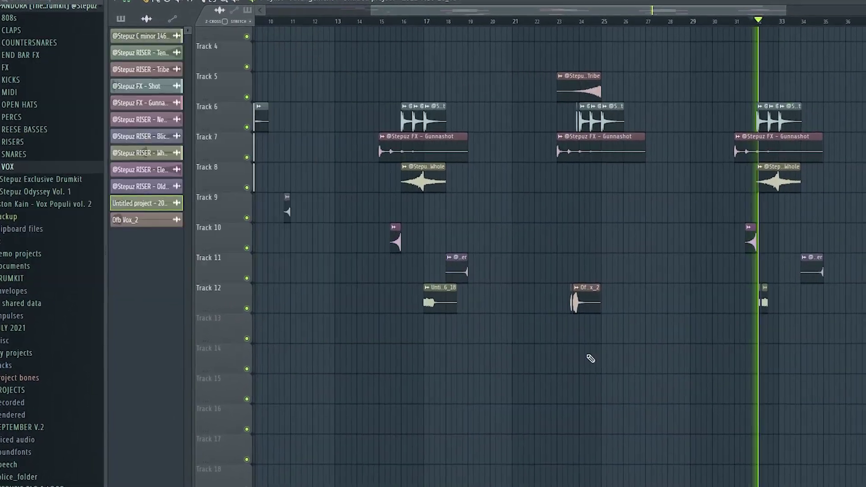
pyautogui.rightClick(451, 300)
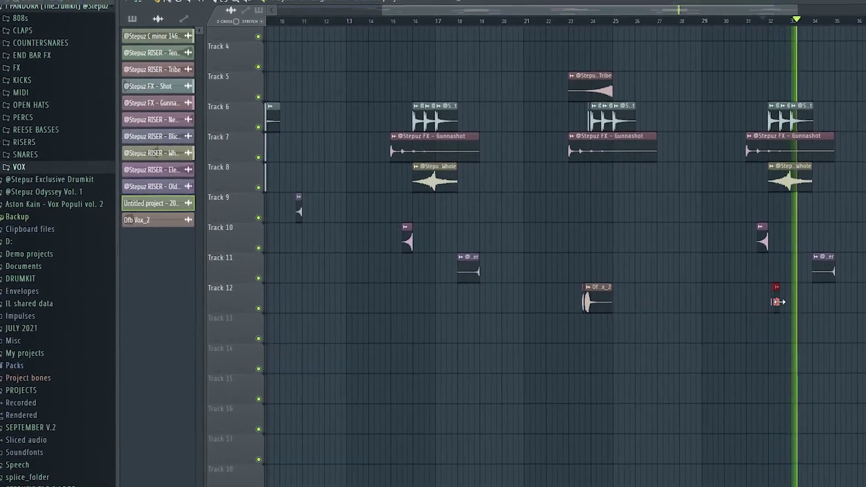